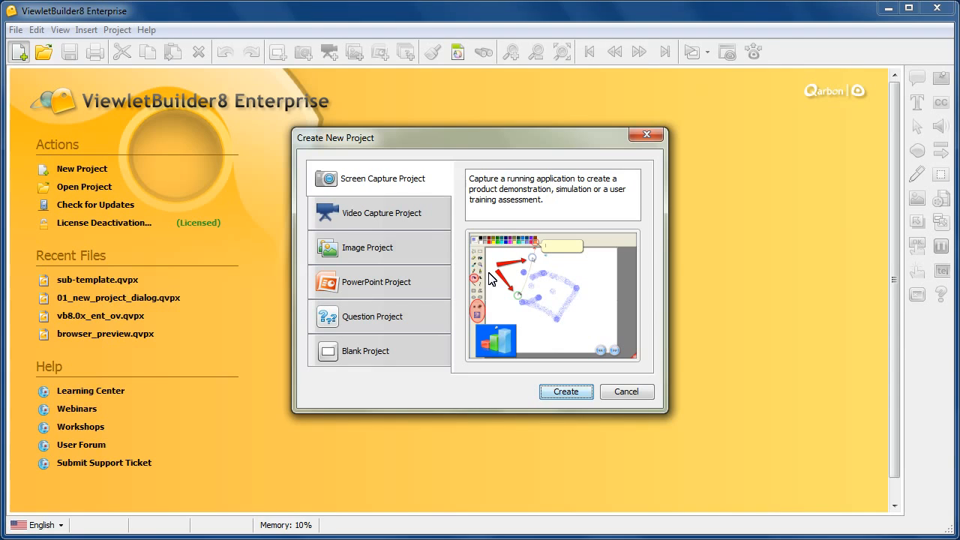
Step: Browse through each project type in the new project dialog to compare their descriptions and previews
{"action": "left_click", "coordinate": [418, 221]}
{"action": "left_click", "coordinate": [432, 259]}
{"action": "left_click", "coordinate": [433, 289]}
{"action": "left_click", "coordinate": [433, 318]}
{"action": "left_click", "coordinate": [438, 361]}
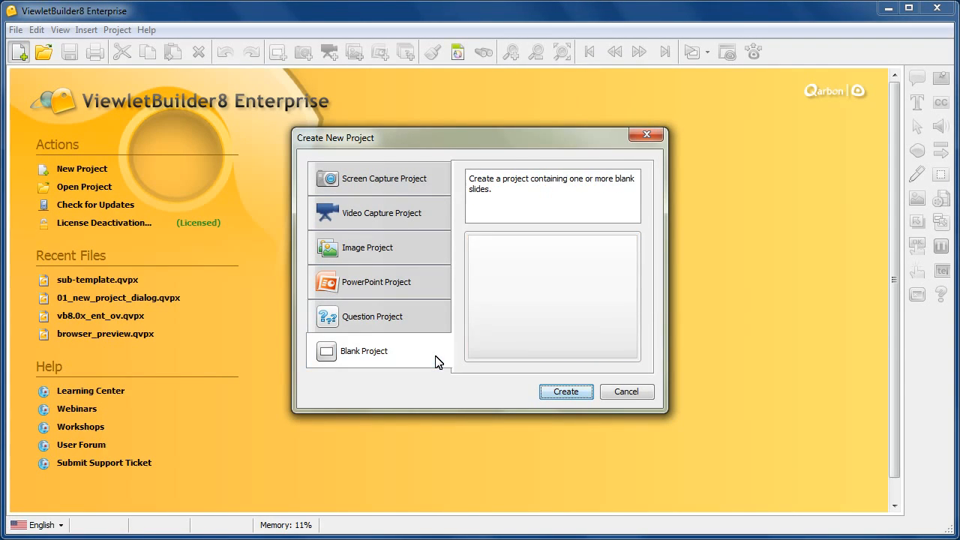
{"action": "left_click", "coordinate": [409, 180]}
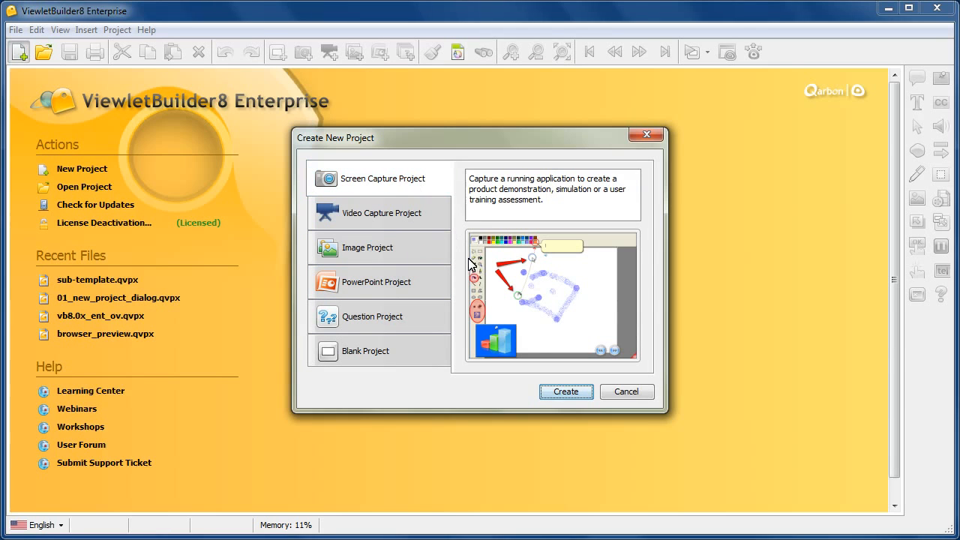
Step: Start a Screen Capture Project and enable resizing the captured application to 800 x 600
{"action": "left_click", "coordinate": [576, 390]}
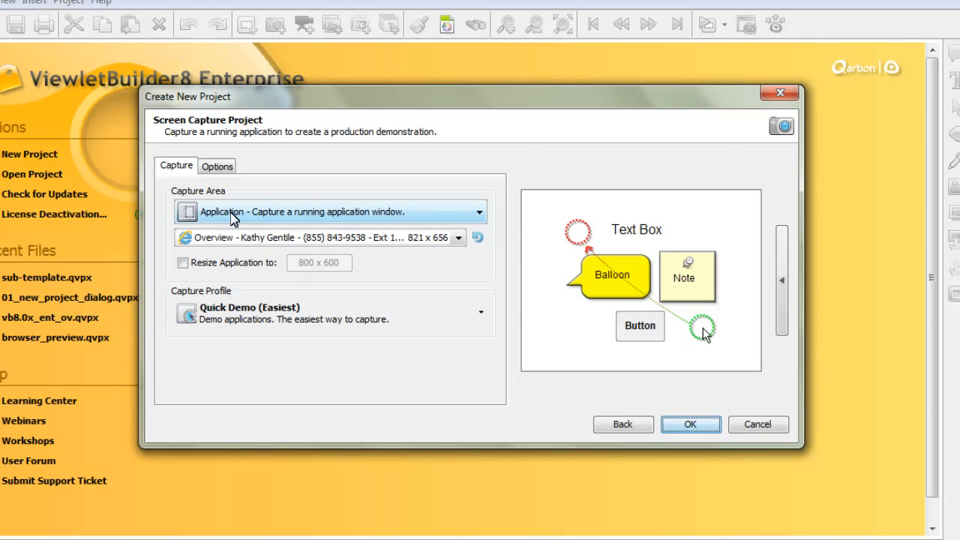
{"action": "left_click", "coordinate": [250, 266]}
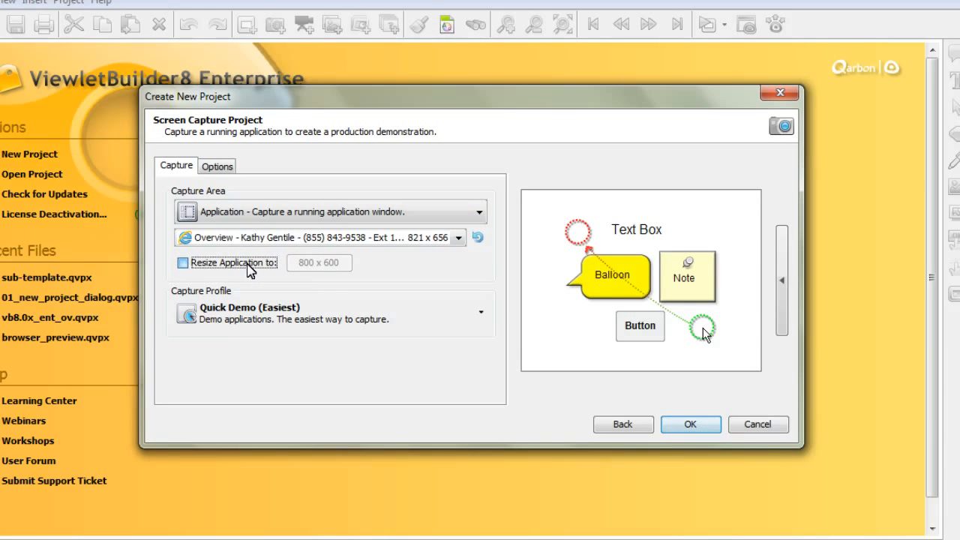
Step: Open the Quick Demo (Easiest) capture profile's options and examine the available capture modes
{"action": "left_click", "coordinate": [269, 311]}
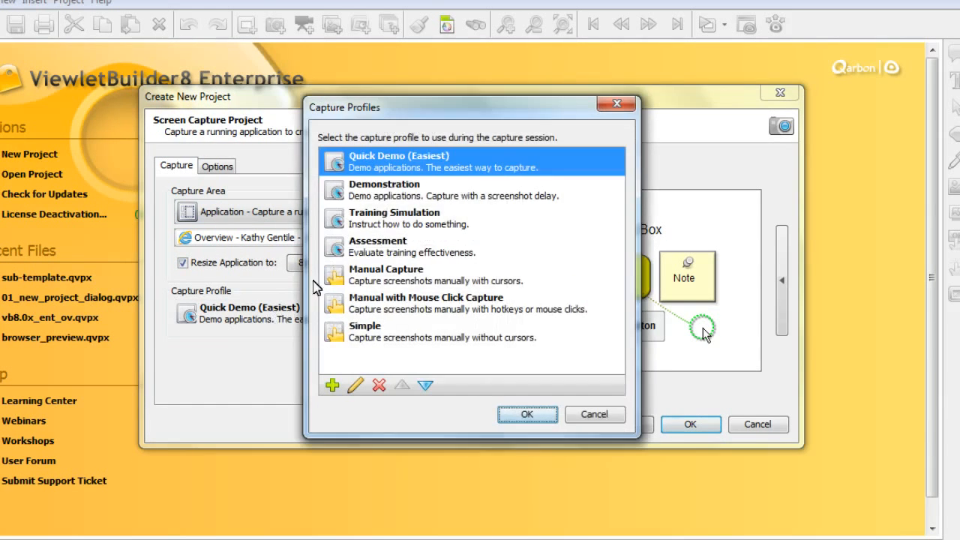
{"action": "left_click", "coordinate": [355, 385]}
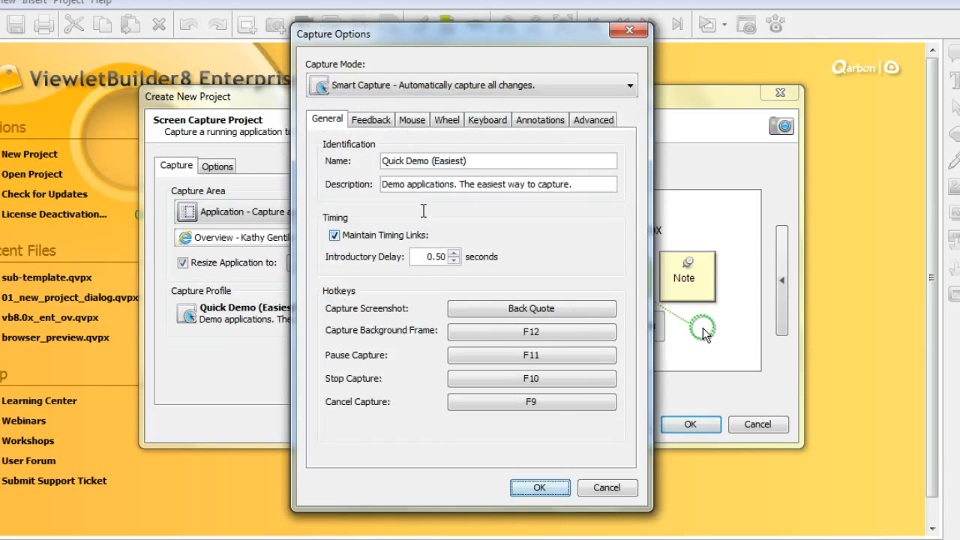
{"action": "left_click", "coordinate": [366, 90]}
{"action": "left_click", "coordinate": [361, 129]}
{"action": "left_click", "coordinate": [361, 90]}
{"action": "left_click", "coordinate": [361, 109]}
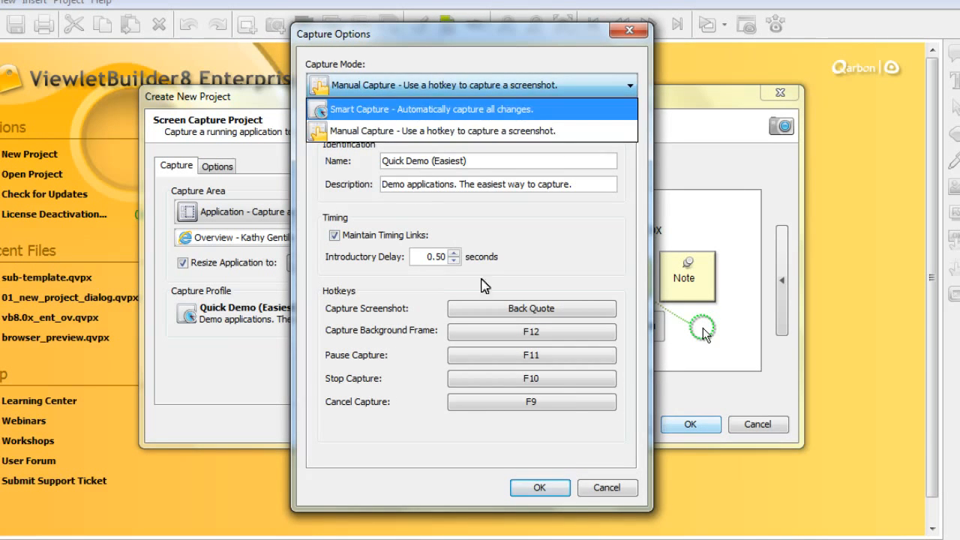
{"action": "left_click", "coordinate": [554, 487]}
{"action": "left_click", "coordinate": [525, 418]}
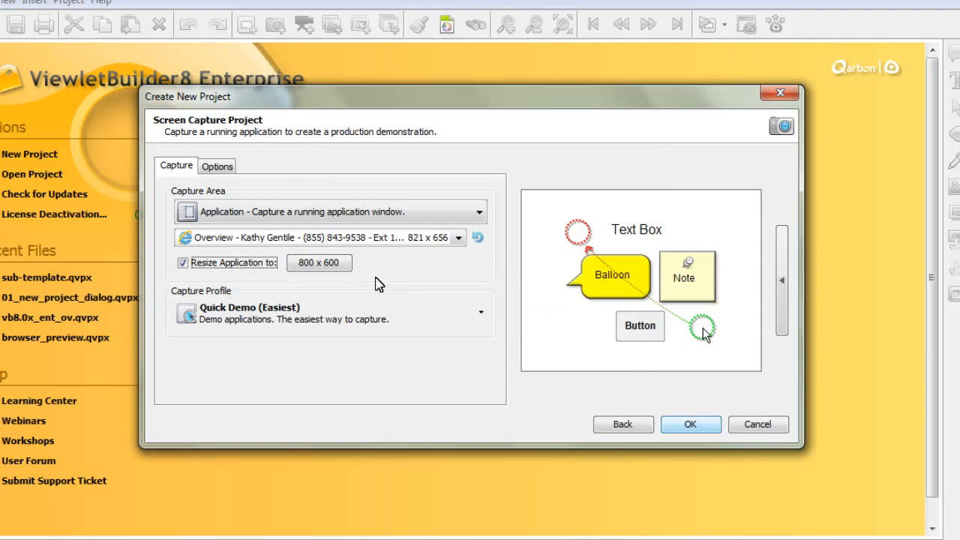
Step: Set the project stylesheet to Terra Cotta Stylesheet and return to the project type list
{"action": "left_click", "coordinate": [226, 169]}
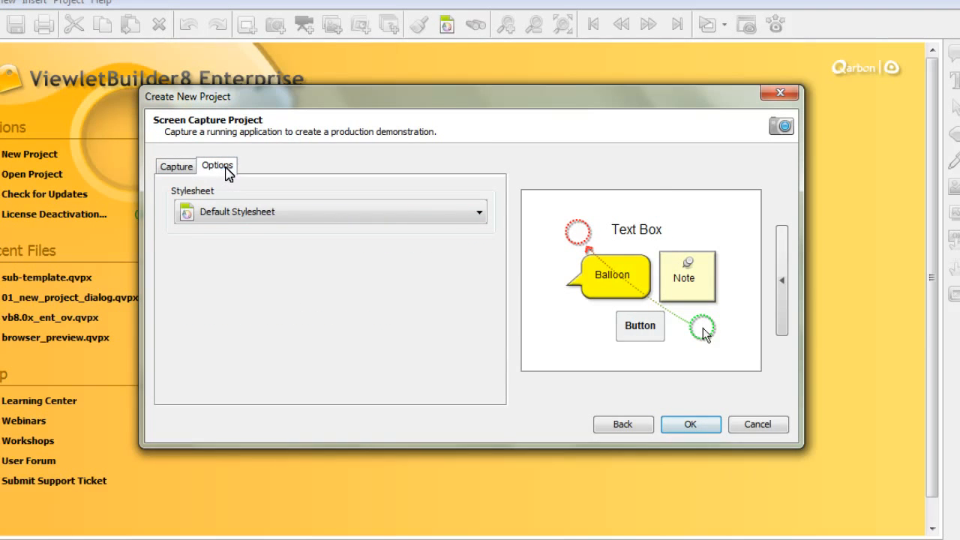
{"action": "left_click", "coordinate": [288, 216]}
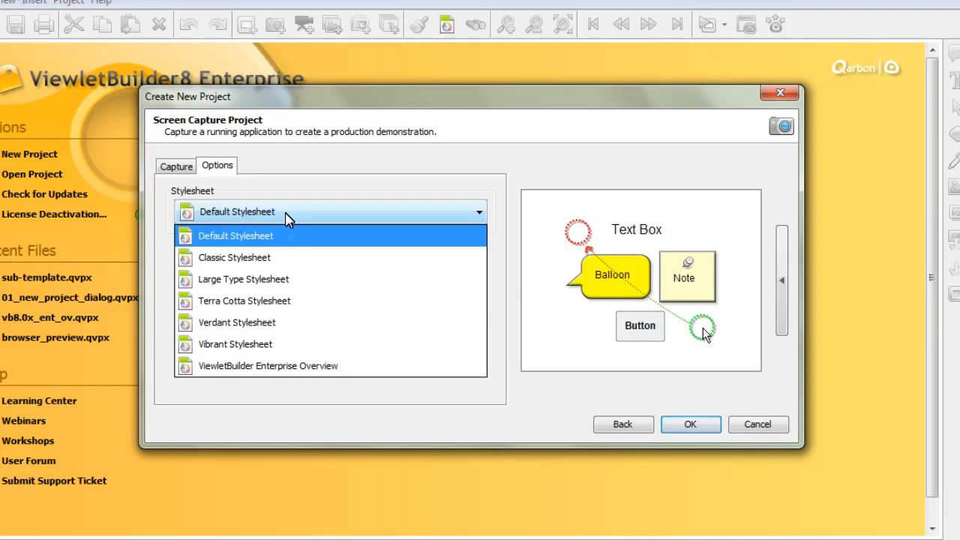
{"action": "left_click", "coordinate": [318, 304]}
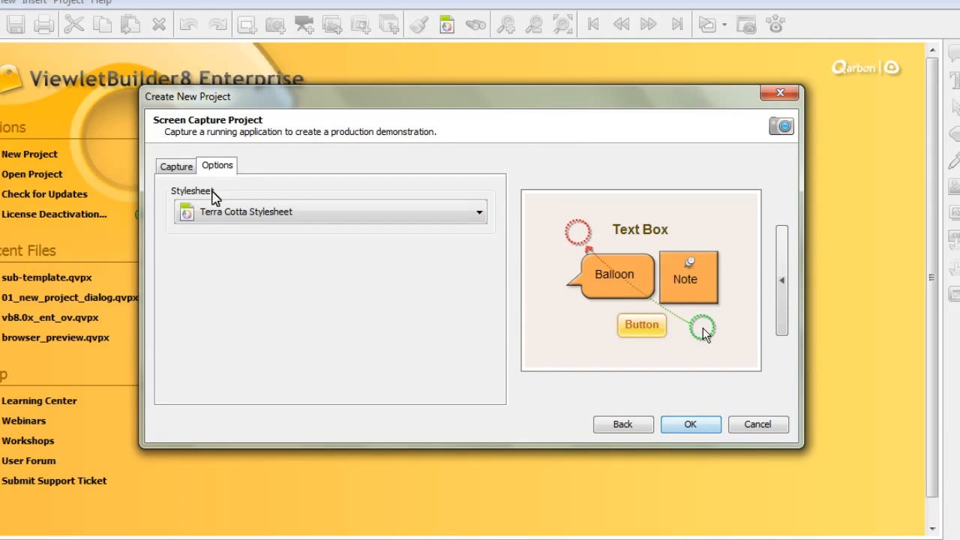
{"action": "left_click", "coordinate": [186, 167]}
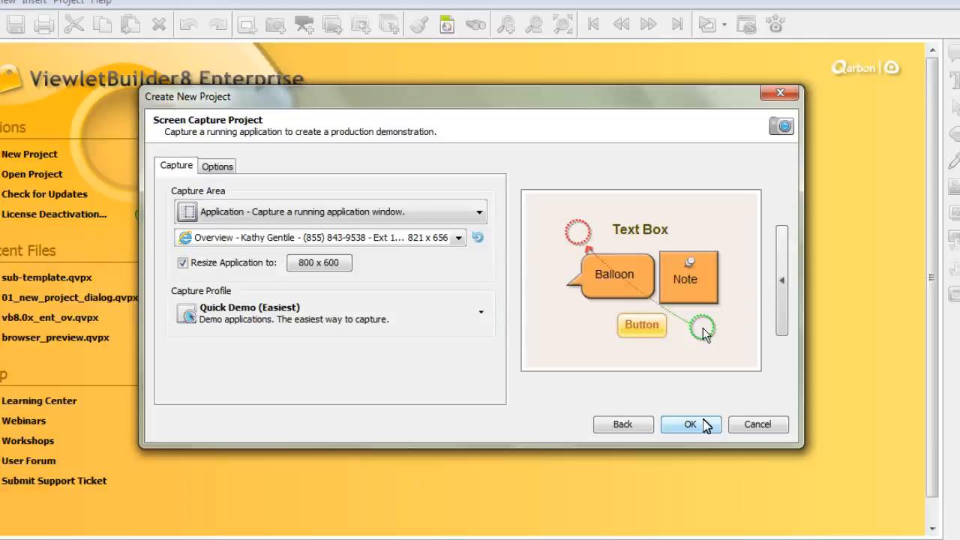
{"action": "left_click", "coordinate": [621, 424]}
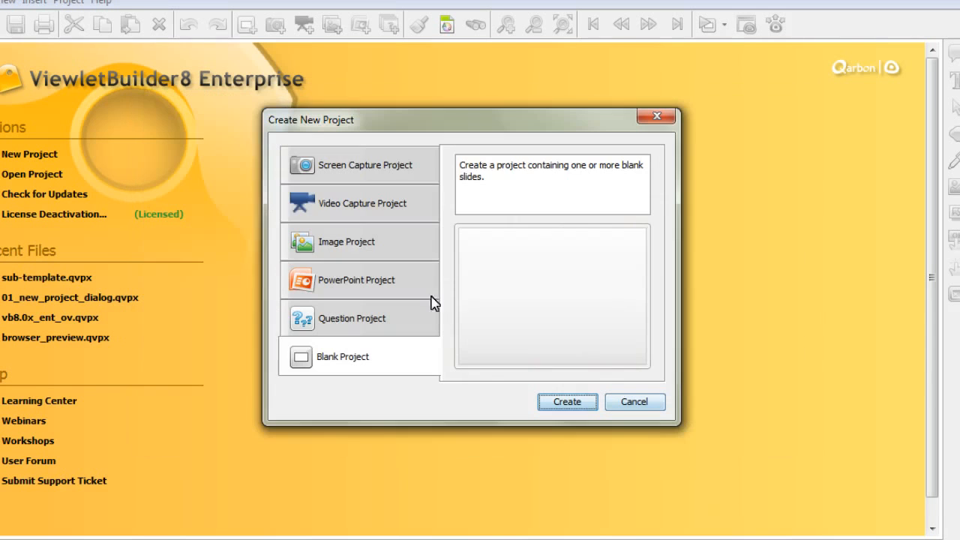
Step: Start a Video Capture Project and open the Live Capture profile's options for editing
{"action": "left_click", "coordinate": [378, 210]}
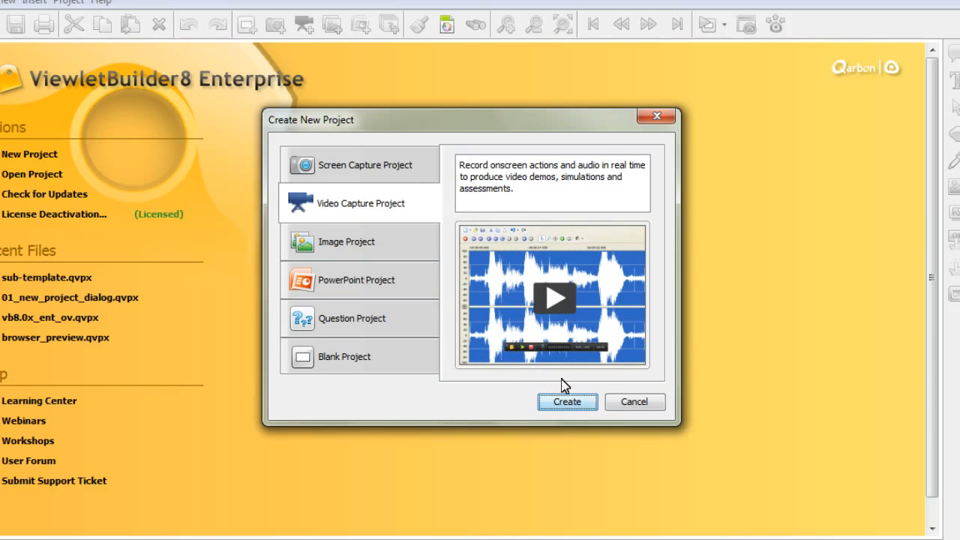
{"action": "left_click", "coordinate": [586, 402]}
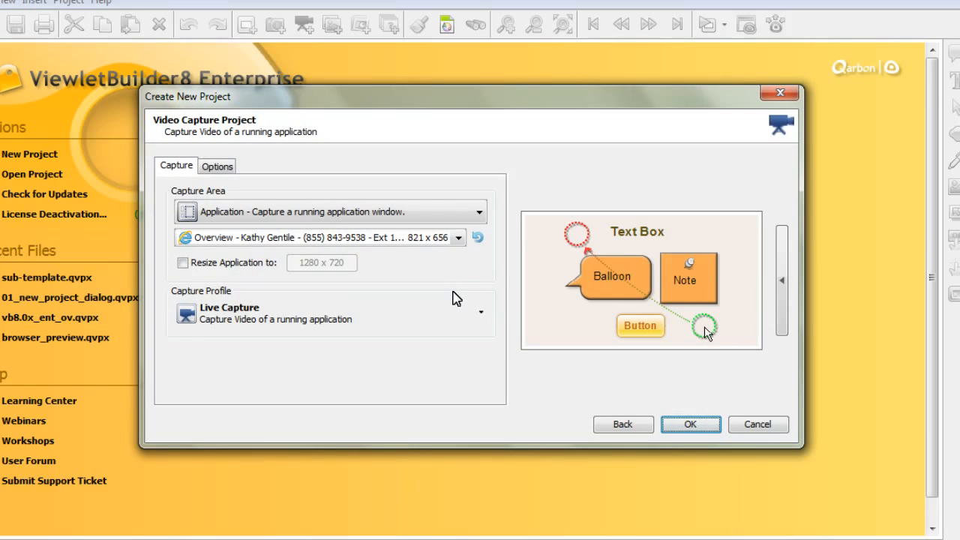
{"action": "left_click", "coordinate": [330, 318]}
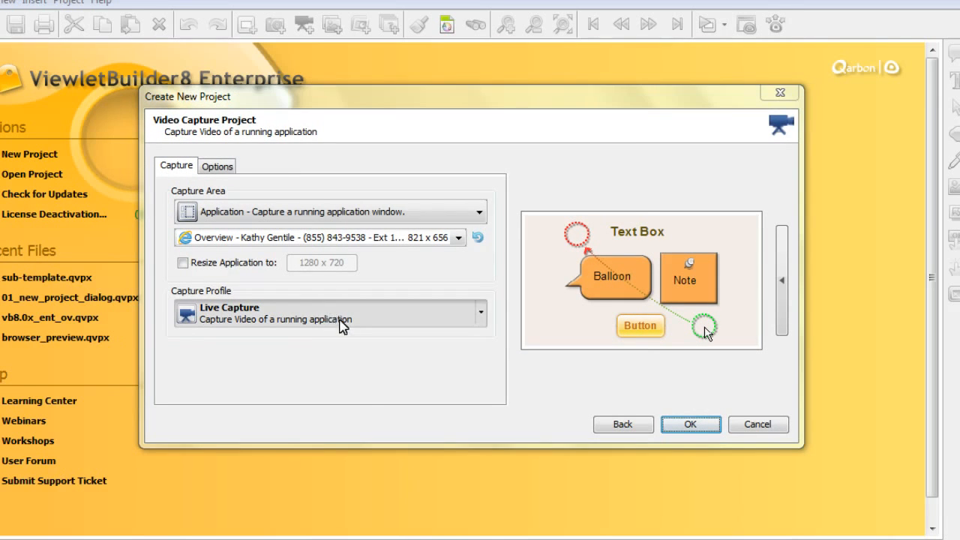
{"action": "left_click", "coordinate": [359, 381]}
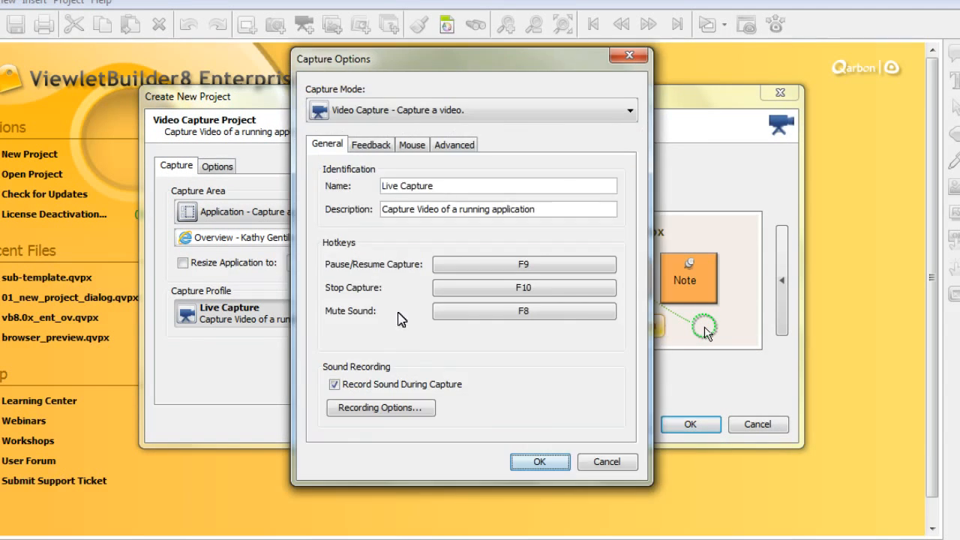
Step: Enable Stereo in the Live Capture profile's sound recording options and confirm the profile
{"action": "left_click", "coordinate": [405, 412]}
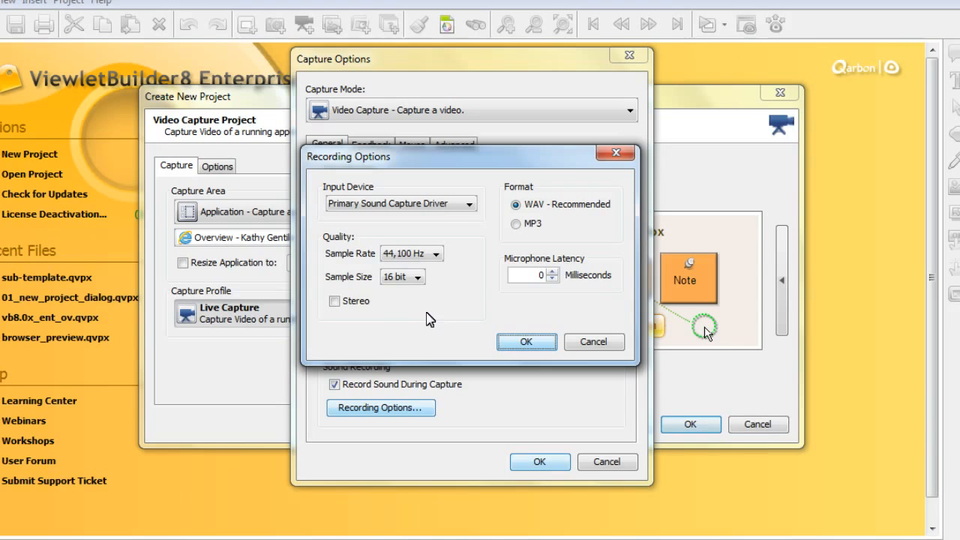
{"action": "left_click", "coordinate": [336, 303]}
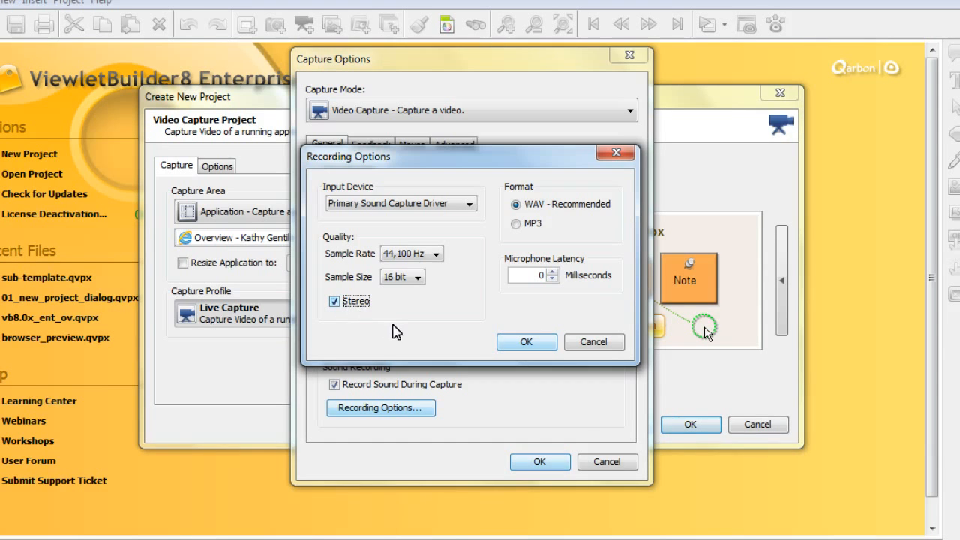
{"action": "left_click", "coordinate": [525, 342]}
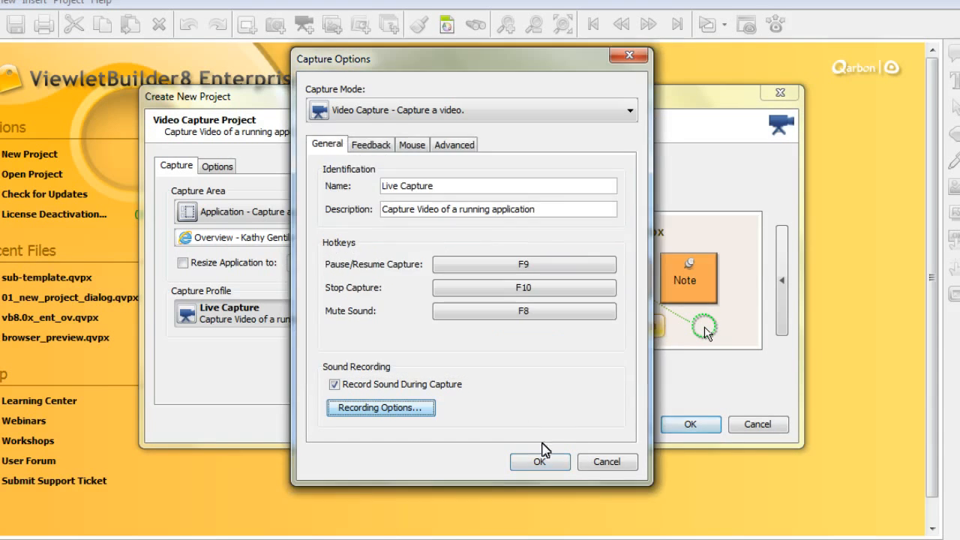
{"action": "left_click", "coordinate": [539, 459]}
{"action": "left_click", "coordinate": [528, 416]}
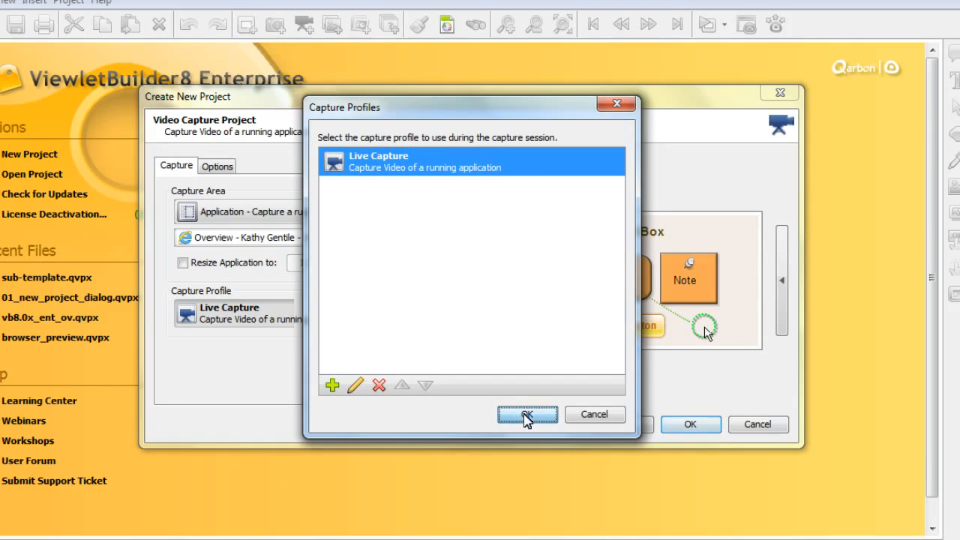
Step: Set the stylesheet back to Default Stylesheet and return to the project type list
{"action": "left_click", "coordinate": [237, 170]}
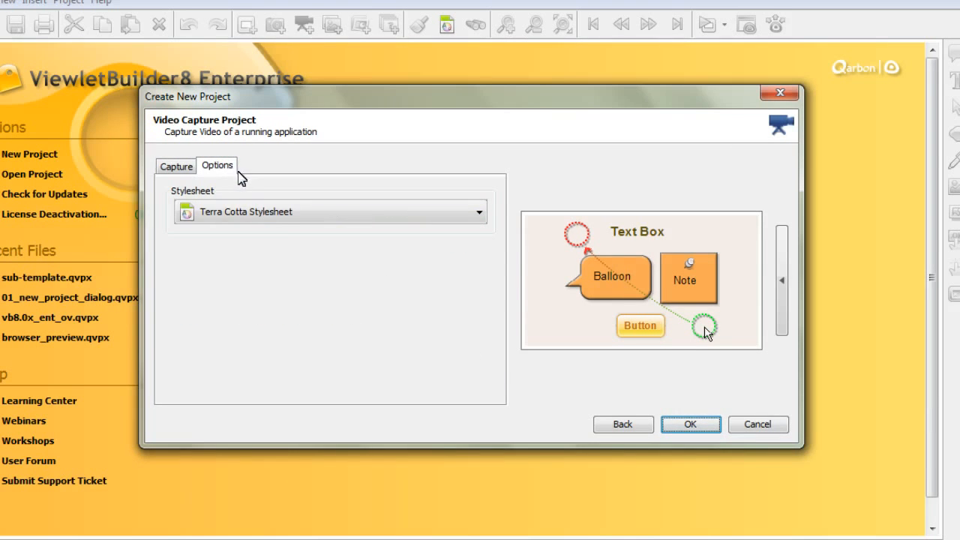
{"action": "left_click", "coordinate": [313, 222]}
{"action": "left_click", "coordinate": [311, 237]}
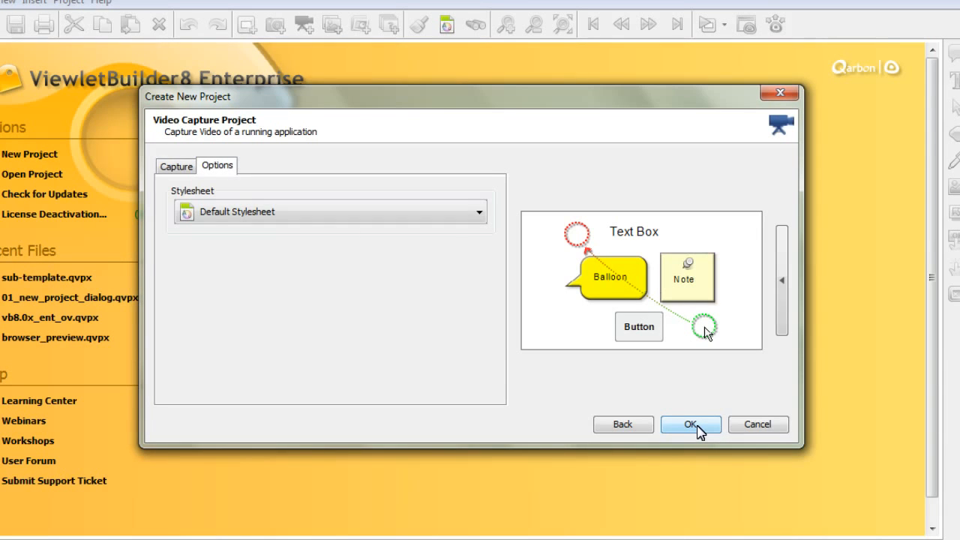
{"action": "left_click", "coordinate": [632, 425]}
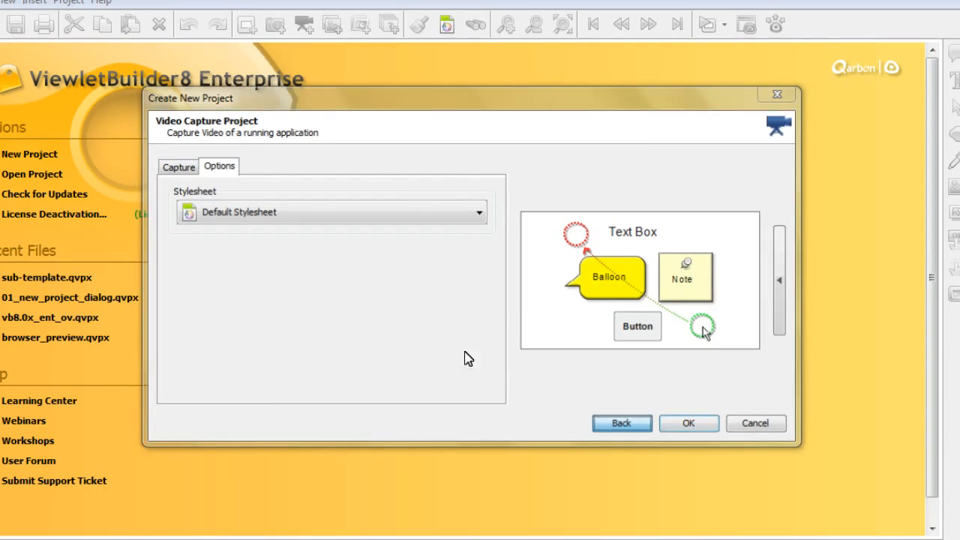
Step: Start an Image Project and add all images from the vb8 session files folder
{"action": "left_click", "coordinate": [379, 250]}
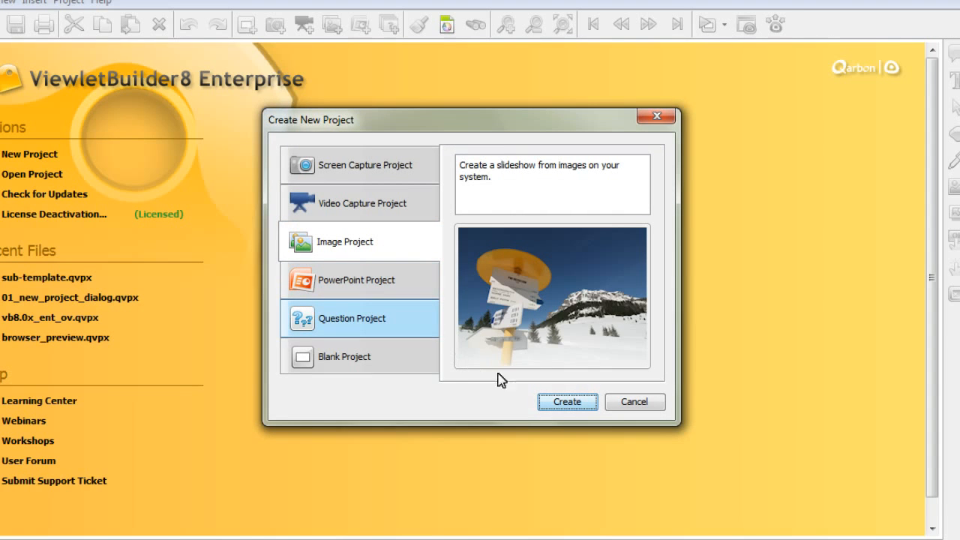
{"action": "left_click", "coordinate": [559, 401]}
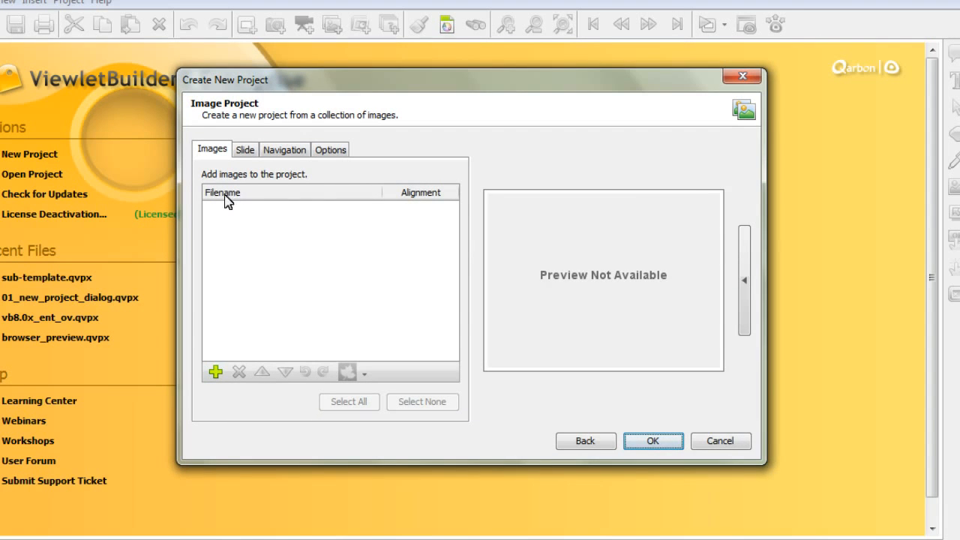
{"action": "left_click", "coordinate": [215, 373]}
{"action": "left_click", "coordinate": [302, 156]}
{"action": "left_click", "coordinate": [299, 293], "text": "shift"}
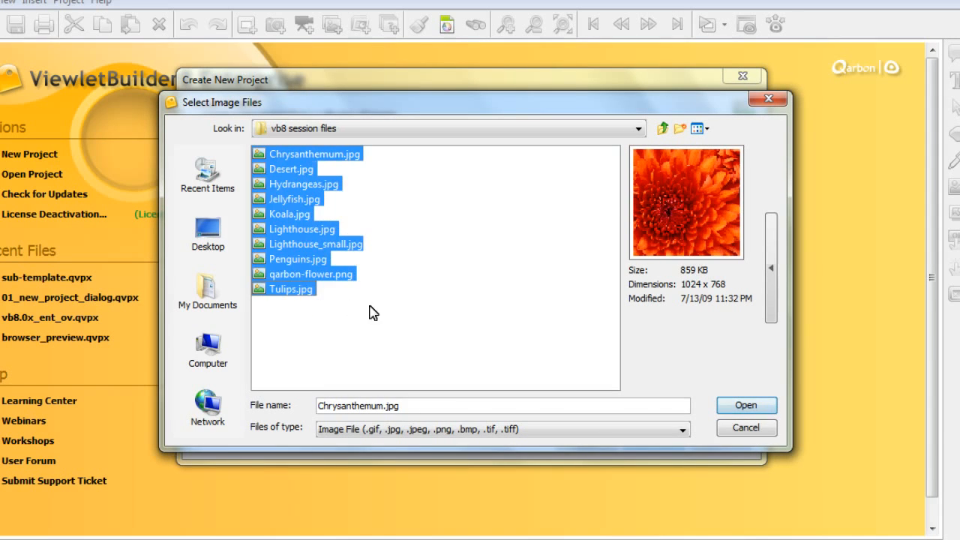
{"action": "left_click", "coordinate": [750, 406]}
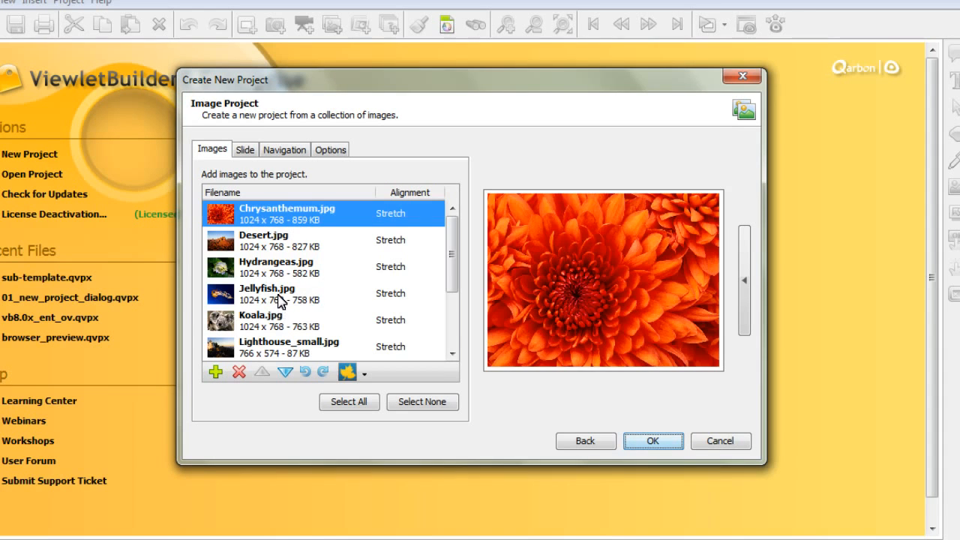
Step: Preview Jellyfish.jpg and collapse and re-expand the image preview panel
{"action": "left_click", "coordinate": [279, 299]}
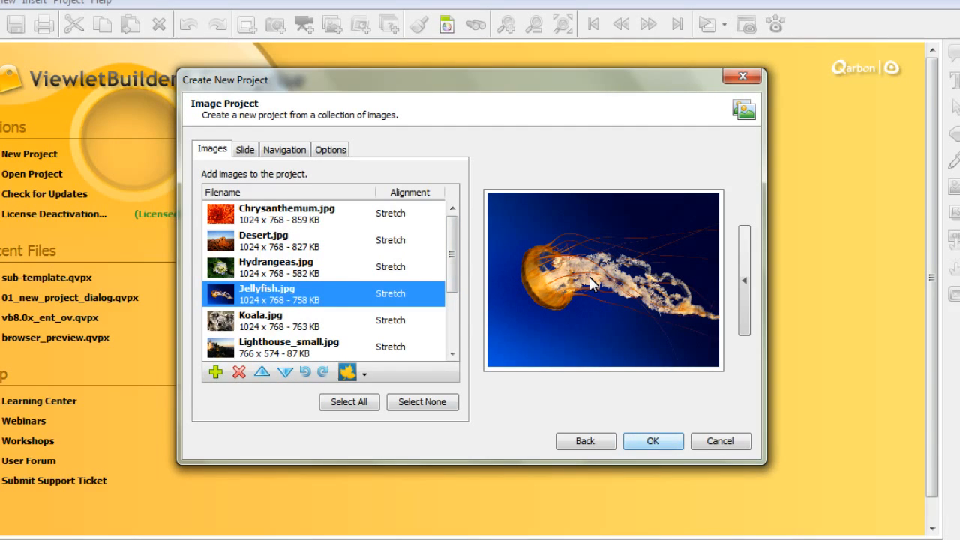
{"action": "left_click", "coordinate": [745, 290]}
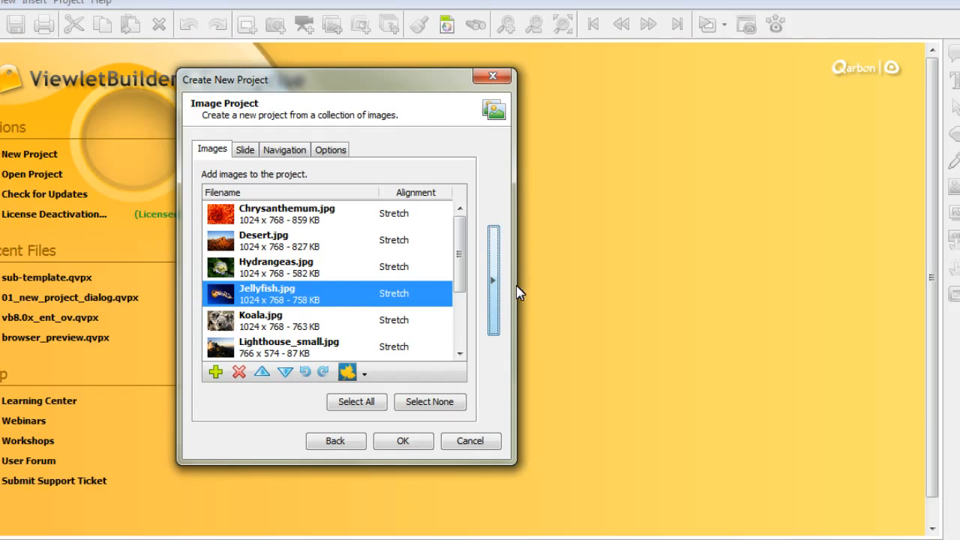
{"action": "left_click", "coordinate": [495, 289]}
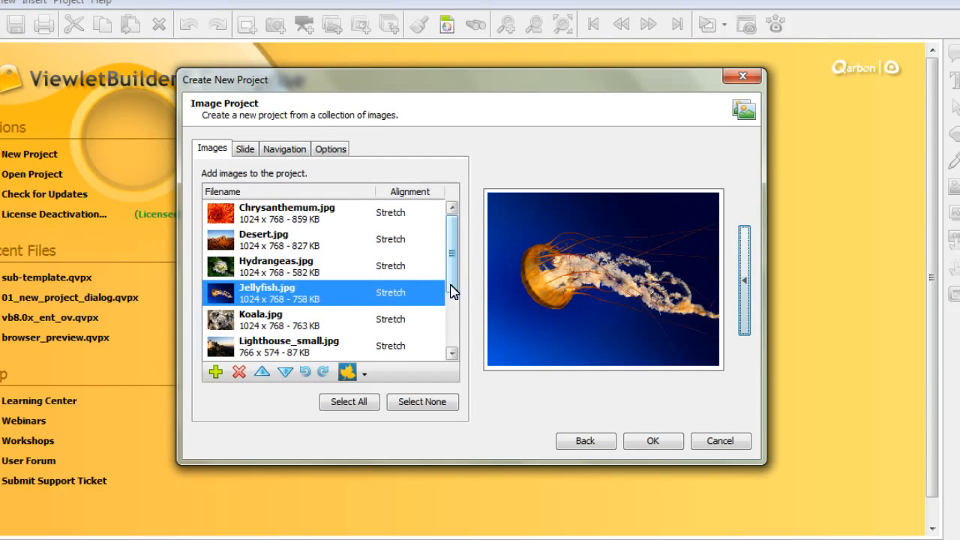
Step: Remove qarbon-flower.png from the project's image list
{"action": "left_click_drag", "start_coordinate": [449, 280], "coordinate": [440, 318]}
{"action": "left_click", "coordinate": [277, 335]}
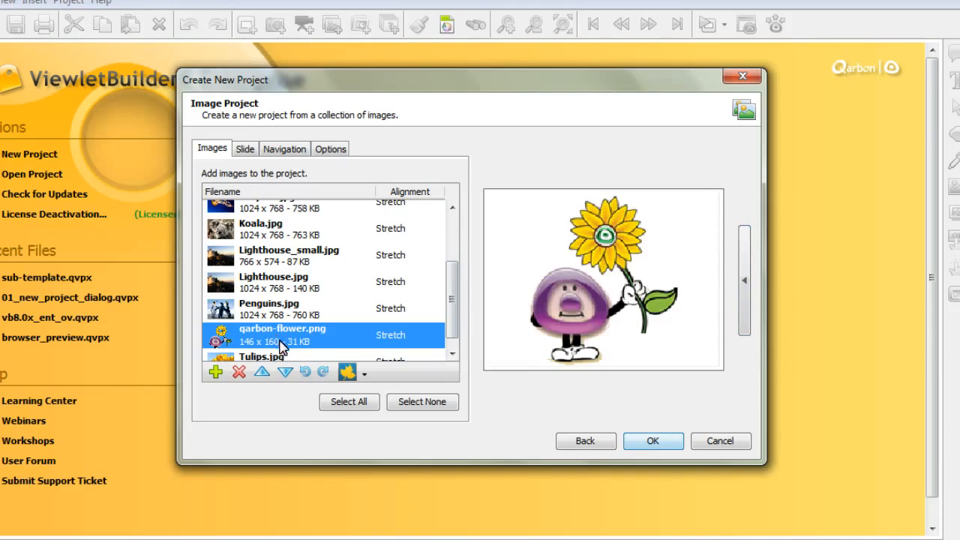
{"action": "left_click", "coordinate": [239, 373]}
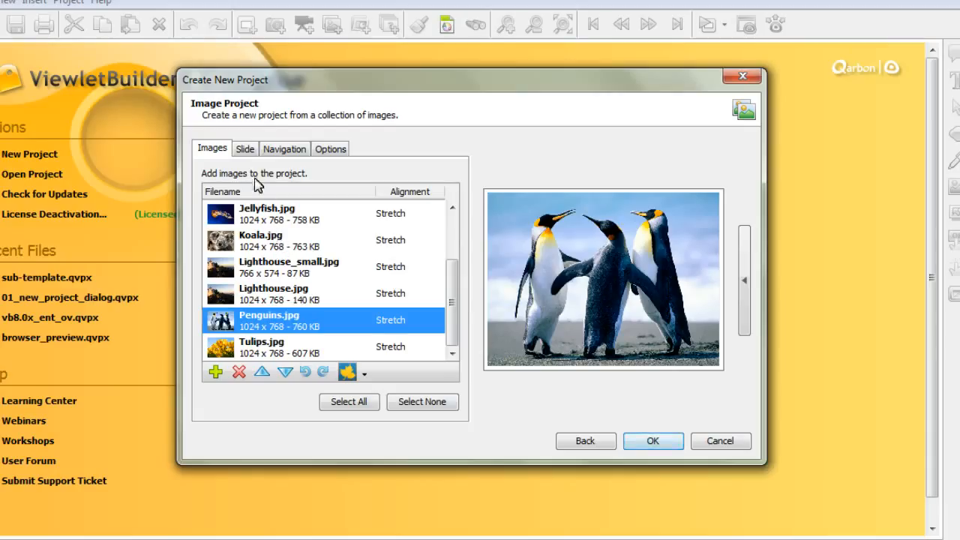
Step: Review the slide size and navigation settings of the image project
{"action": "left_click", "coordinate": [244, 150]}
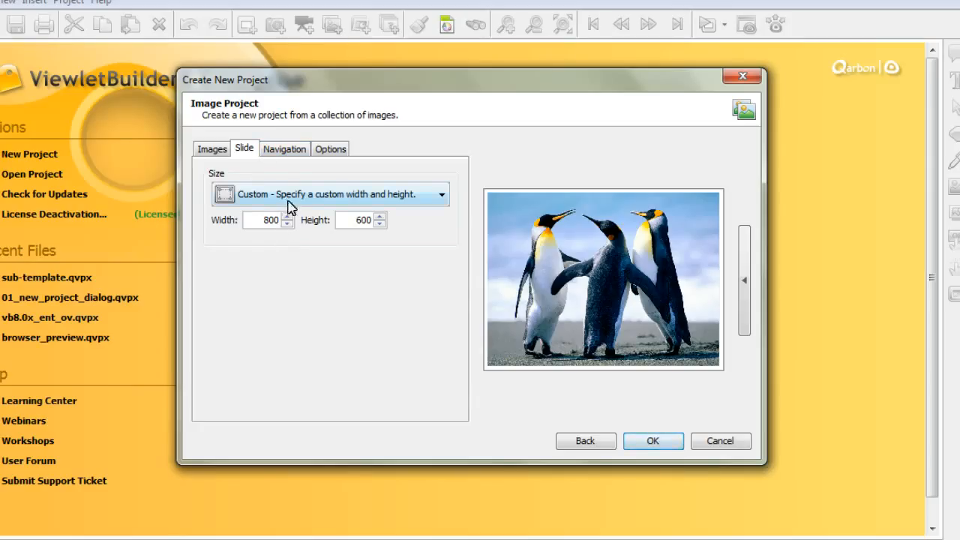
{"action": "left_click", "coordinate": [294, 152]}
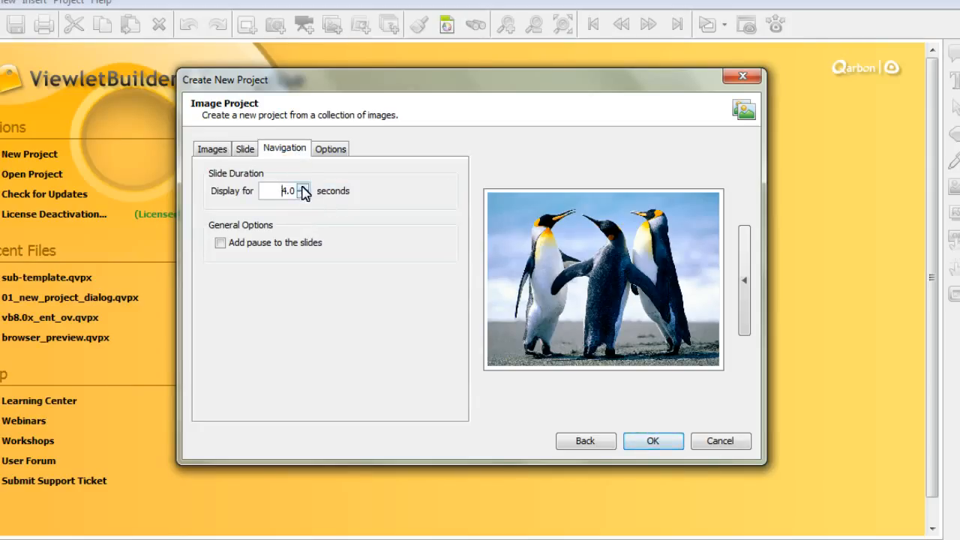
Step: Set the image slides' display duration to 6.0 seconds and choose the Terra Cotta Stylesheet
{"action": "left_click", "coordinate": [303, 188]}
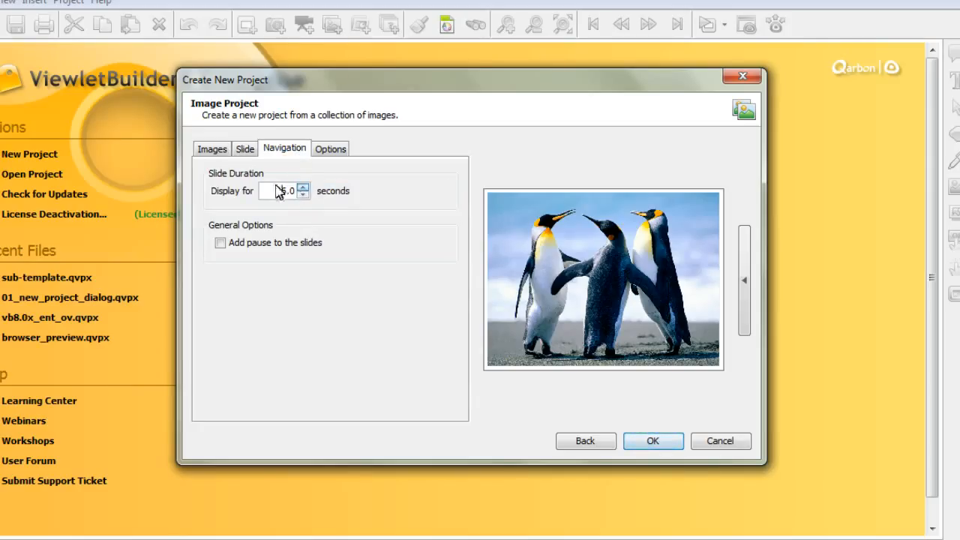
{"action": "left_click", "coordinate": [336, 152]}
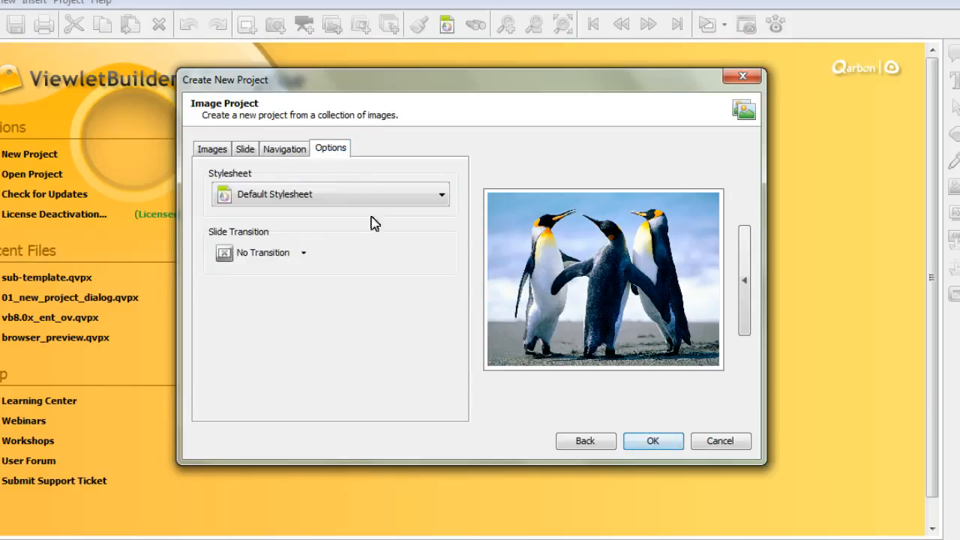
{"action": "left_click", "coordinate": [270, 199]}
{"action": "left_click", "coordinate": [288, 291]}
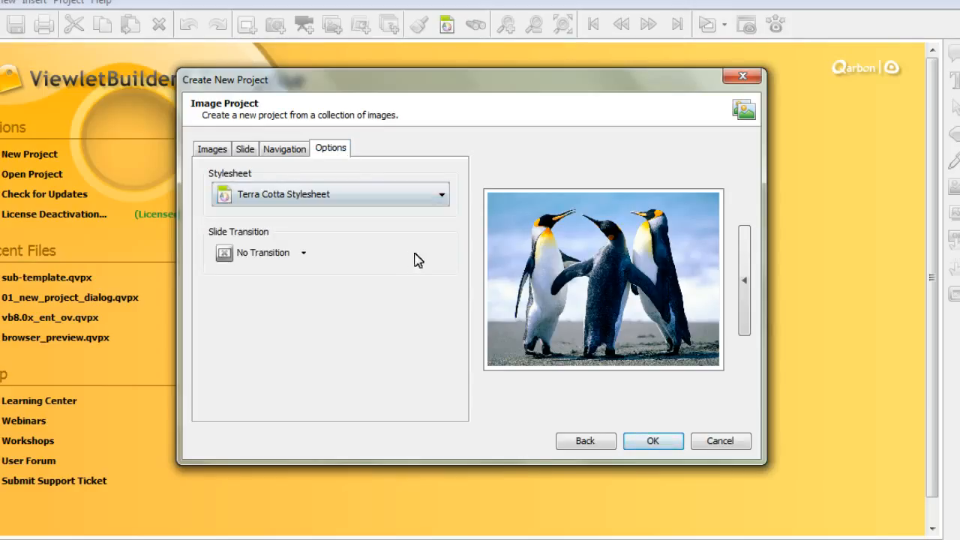
Step: Set the slide transition to Fade Transition at Medium speed
{"action": "left_click", "coordinate": [305, 255]}
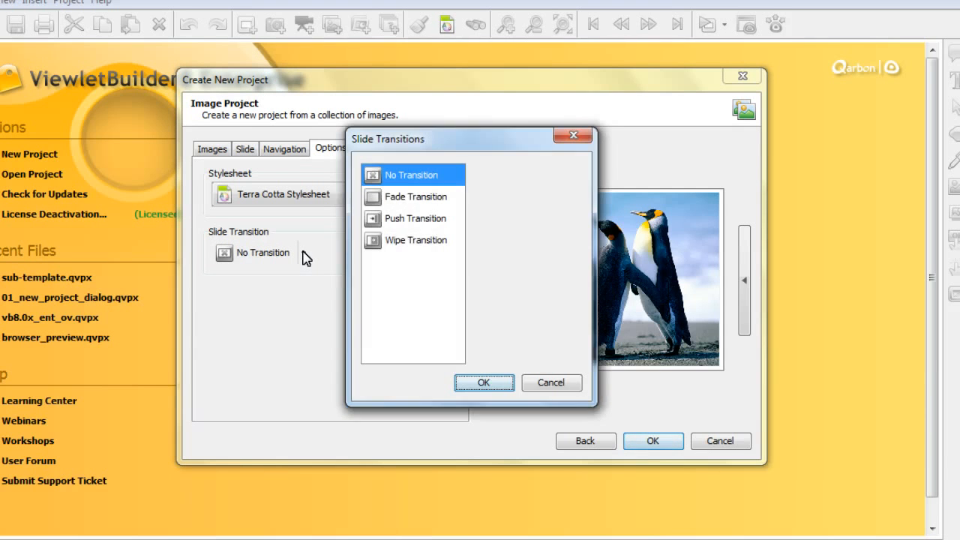
{"action": "left_click", "coordinate": [419, 201]}
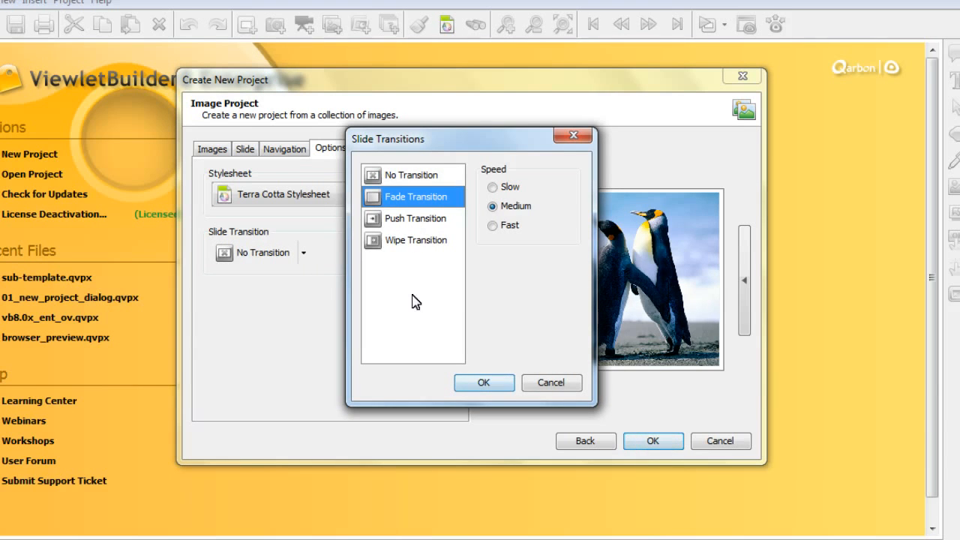
{"action": "left_click", "coordinate": [501, 386]}
Step: Return from the image project to the project type list, abandoning the new image slides
{"action": "left_click", "coordinate": [285, 150]}
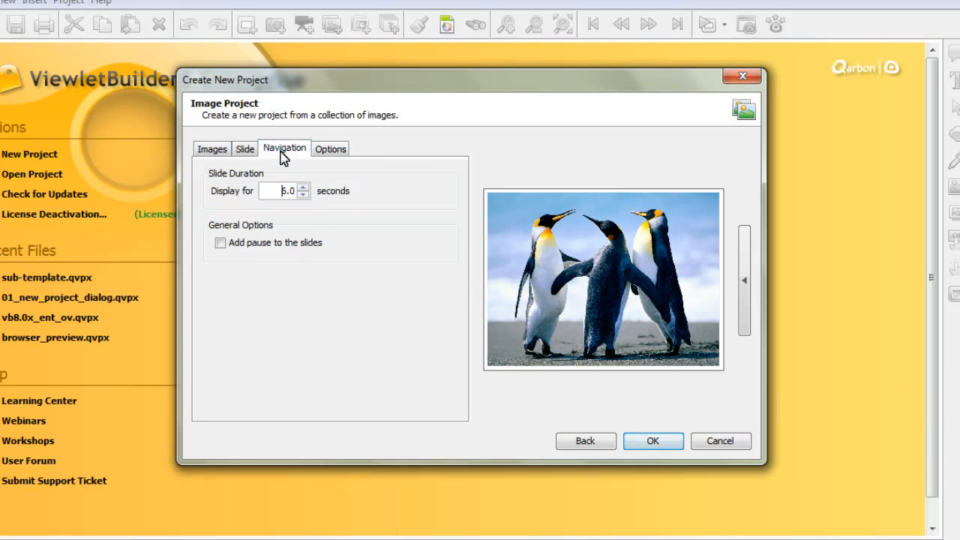
{"action": "left_click", "coordinate": [244, 150]}
{"action": "left_click", "coordinate": [213, 150]}
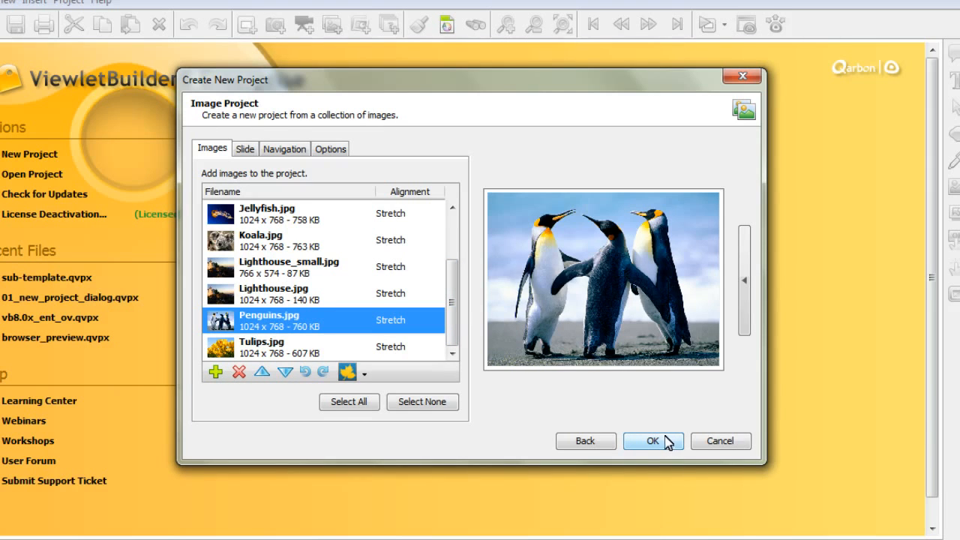
{"action": "left_click", "coordinate": [589, 443]}
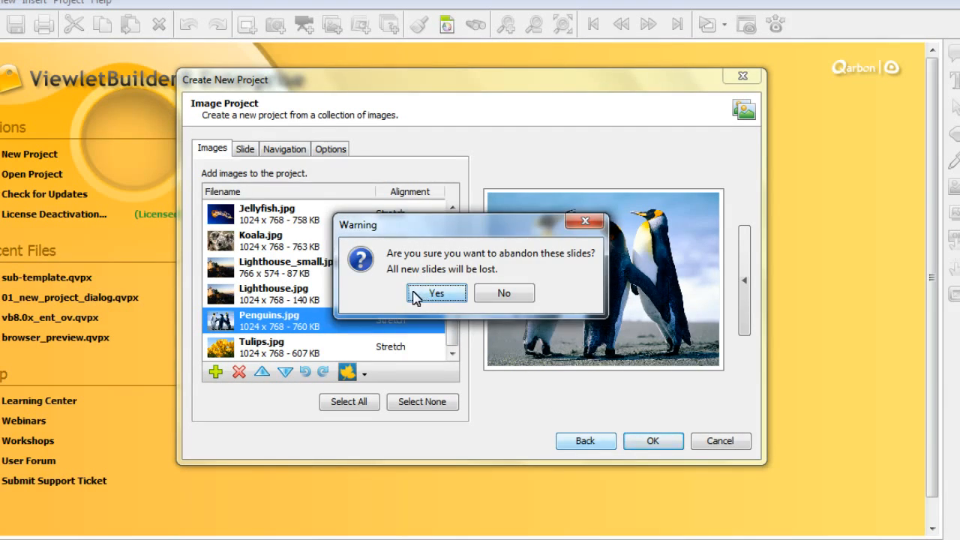
{"action": "left_click", "coordinate": [417, 293]}
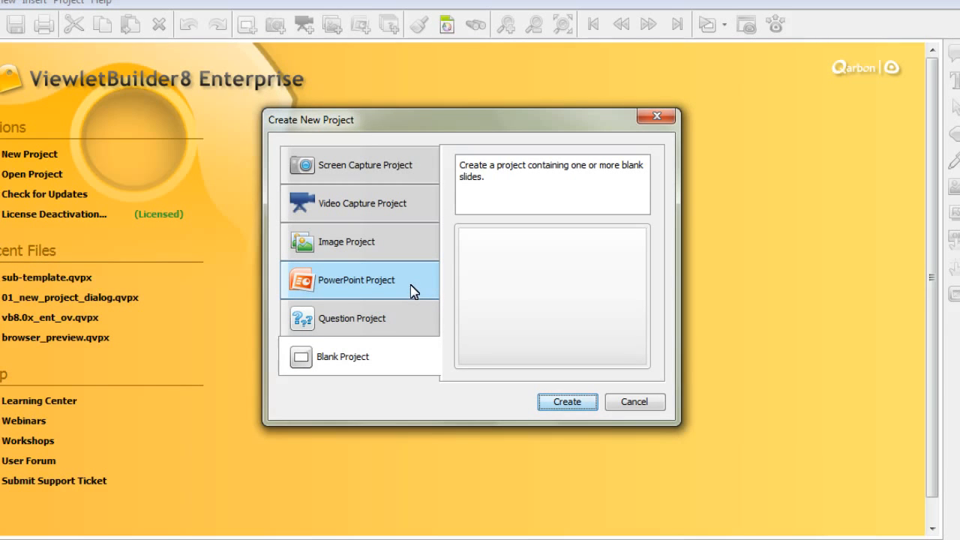
Step: Start a PowerPoint Project and load Support Protocols.ppt from the vb8 session files folder
{"action": "left_click", "coordinate": [401, 285]}
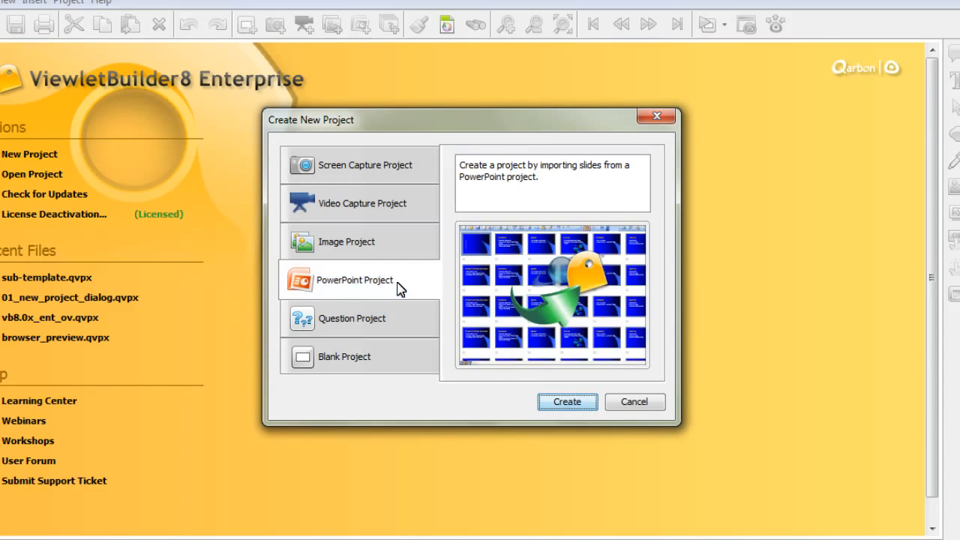
{"action": "left_click", "coordinate": [568, 403]}
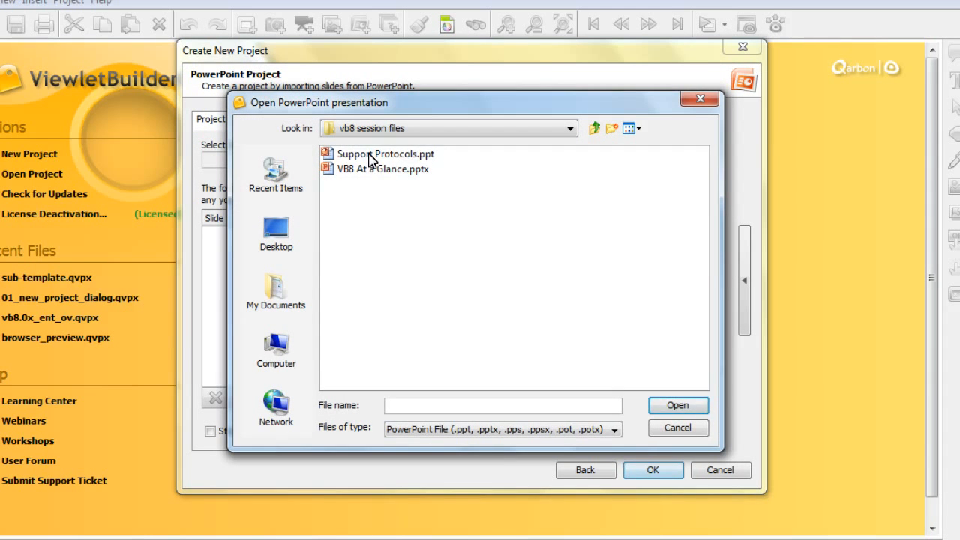
{"action": "left_click", "coordinate": [369, 155]}
{"action": "left_click", "coordinate": [674, 406]}
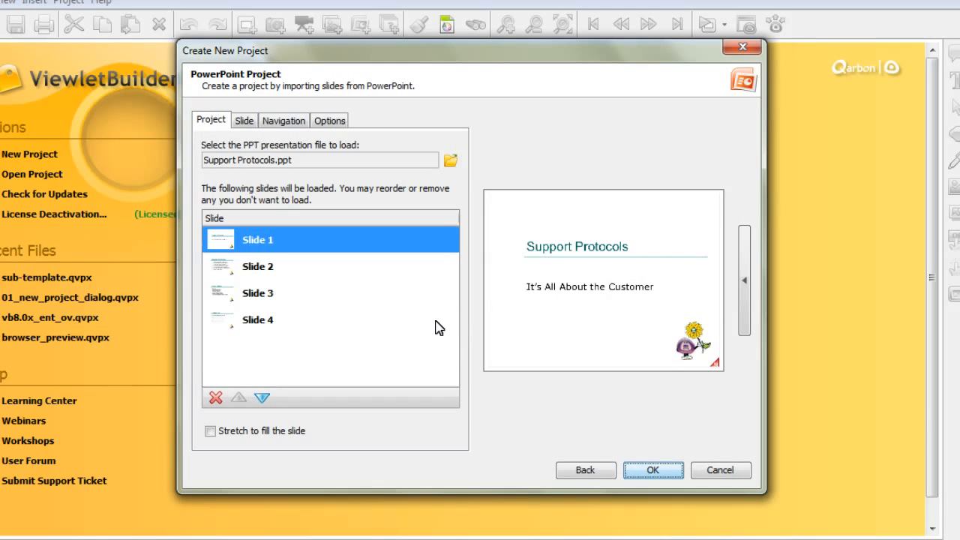
Step: Preview each of the presentation's four slides in the slide list
{"action": "left_click", "coordinate": [278, 275]}
{"action": "left_click", "coordinate": [284, 300]}
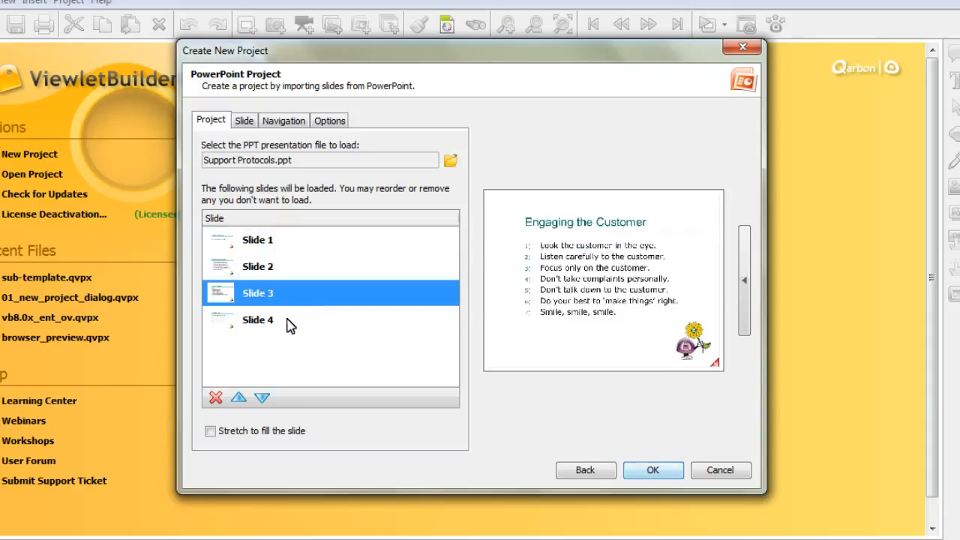
{"action": "left_click", "coordinate": [286, 320]}
{"action": "left_click", "coordinate": [278, 297]}
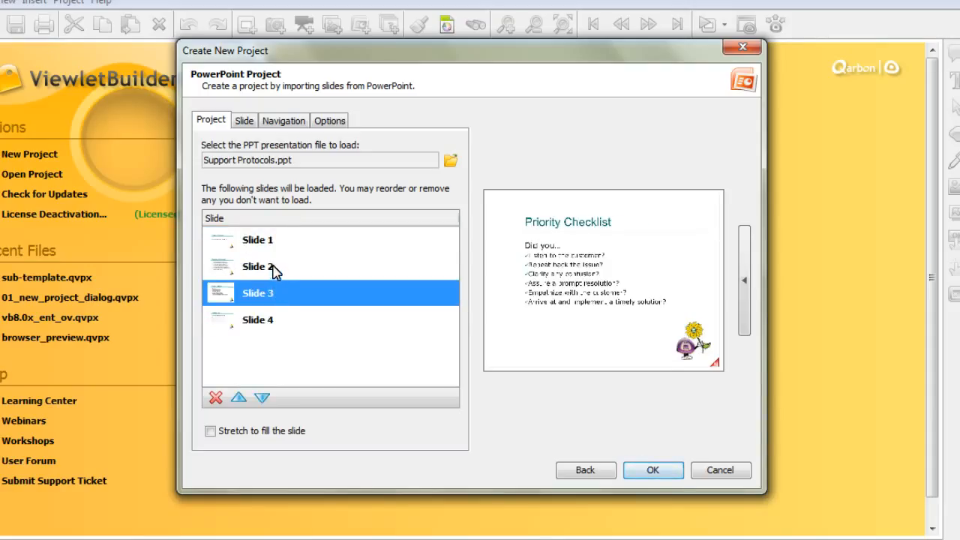
{"action": "left_click", "coordinate": [273, 266]}
{"action": "left_click", "coordinate": [271, 242]}
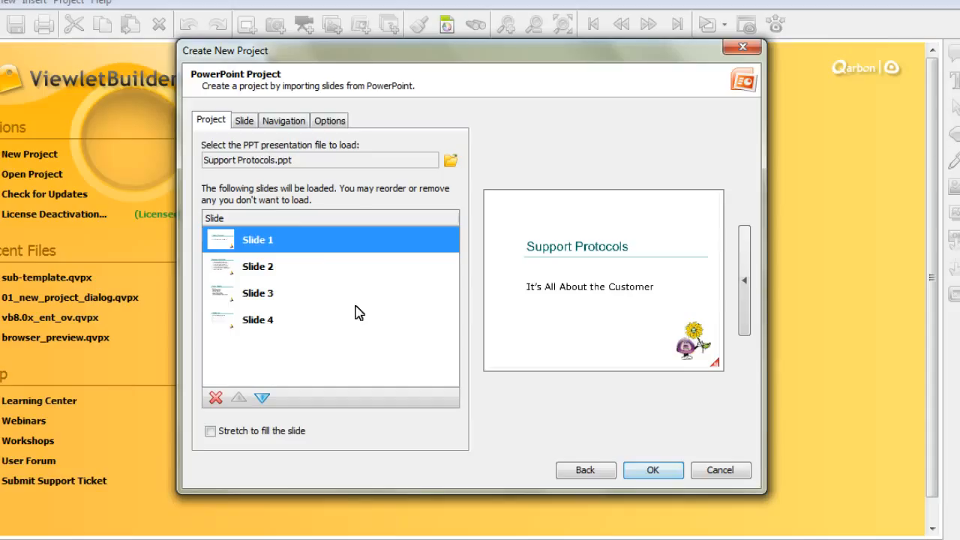
Step: Review the PowerPoint project's slide and navigation settings and switch the stylesheet to Default Stylesheet
{"action": "left_click", "coordinate": [248, 122]}
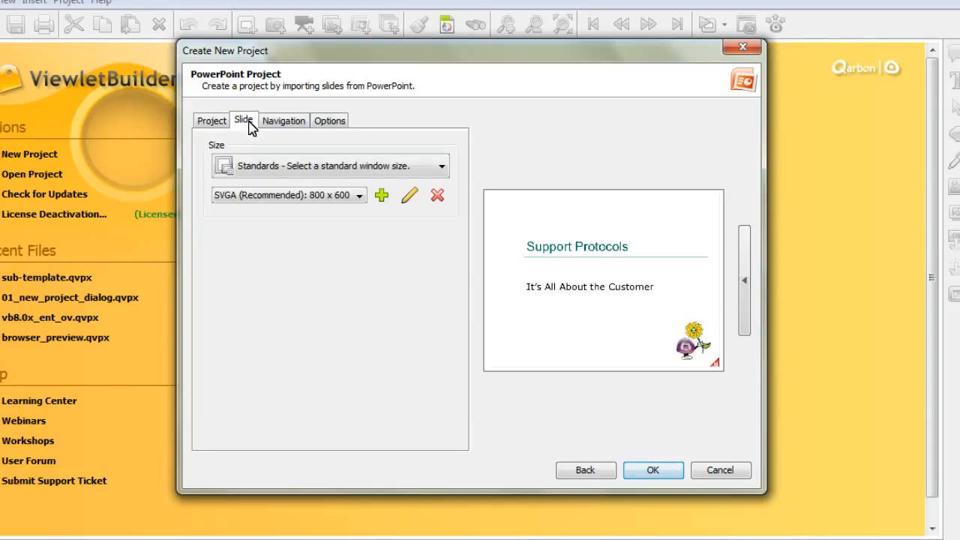
{"action": "left_click", "coordinate": [298, 126]}
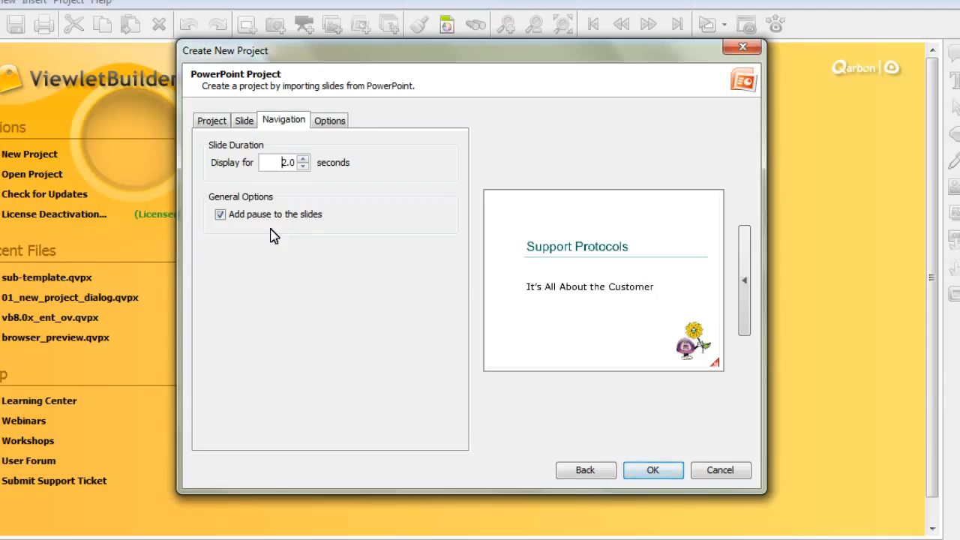
{"action": "left_click", "coordinate": [338, 122]}
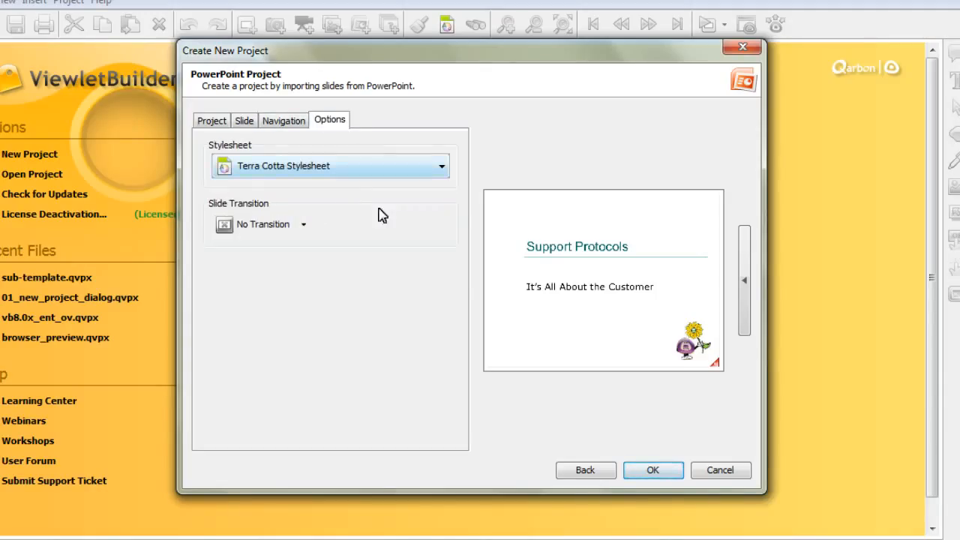
{"action": "left_click", "coordinate": [334, 176]}
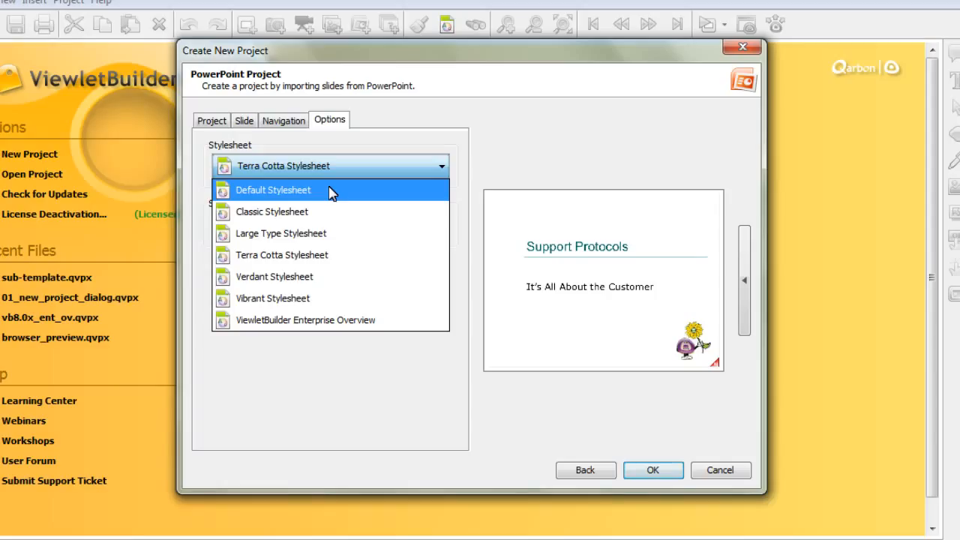
{"action": "left_click", "coordinate": [333, 192]}
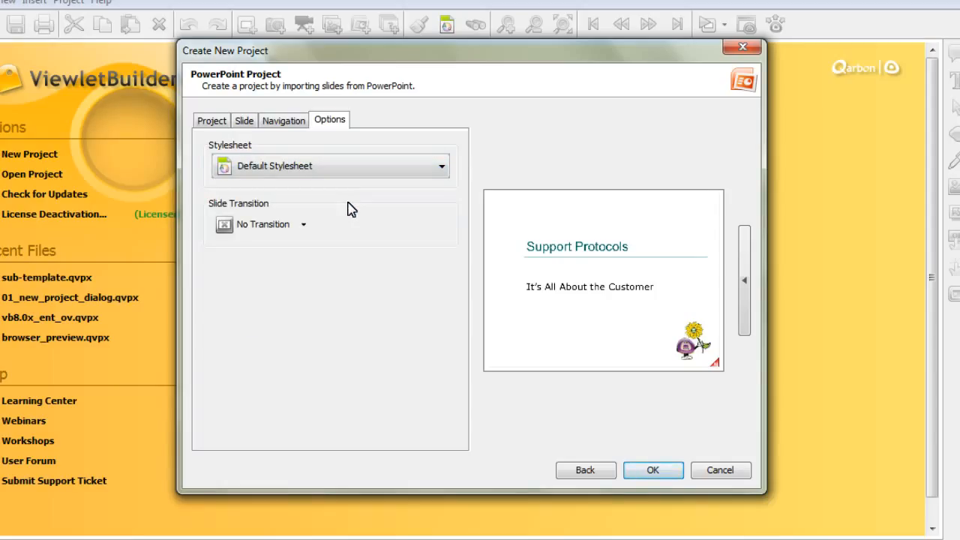
Step: Set the PowerPoint project's slide transition to Push Transition
{"action": "left_click", "coordinate": [303, 226]}
{"action": "left_click", "coordinate": [401, 219]}
{"action": "left_click", "coordinate": [484, 383]}
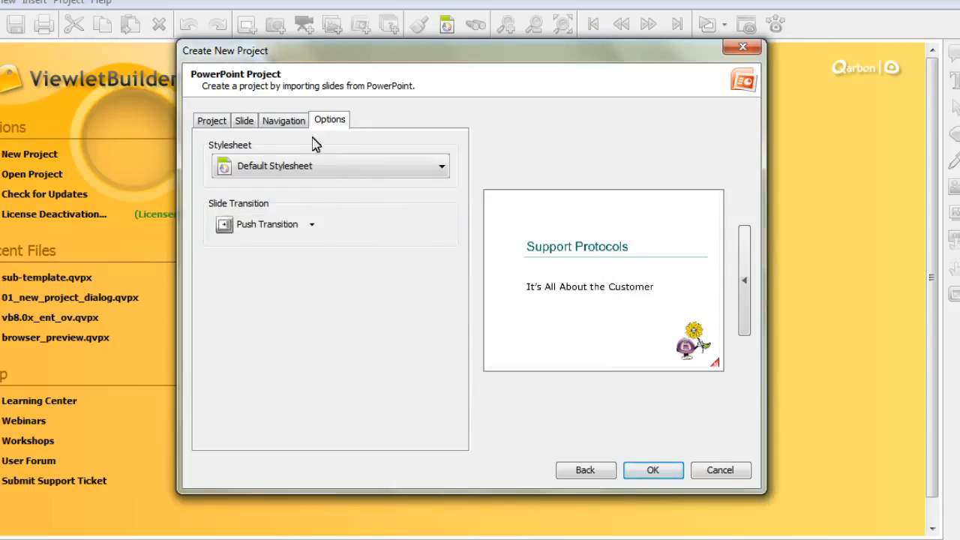
Step: Return from the PowerPoint project to the project type list, abandoning its slides
{"action": "left_click", "coordinate": [281, 123]}
{"action": "left_click", "coordinate": [244, 121]}
{"action": "left_click", "coordinate": [216, 121]}
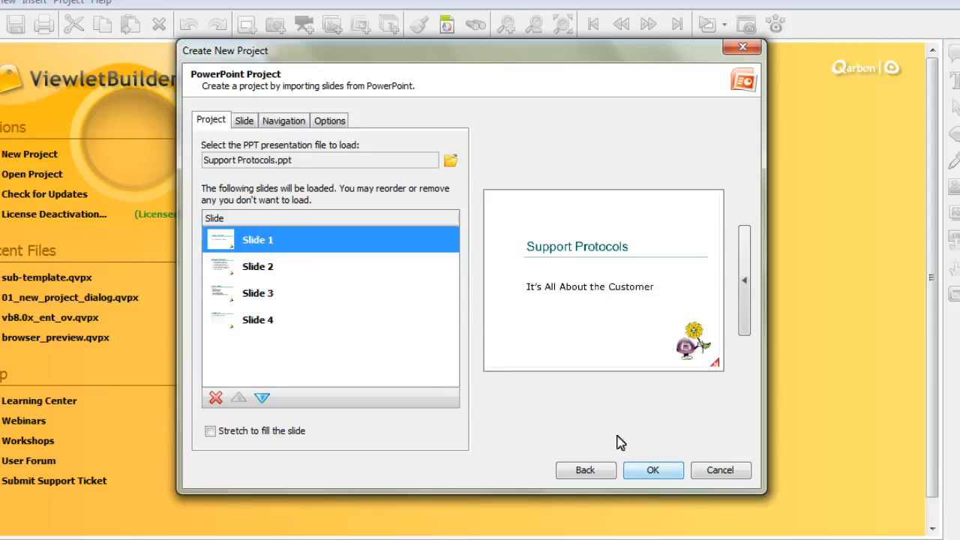
{"action": "left_click", "coordinate": [582, 471]}
{"action": "left_click", "coordinate": [435, 294]}
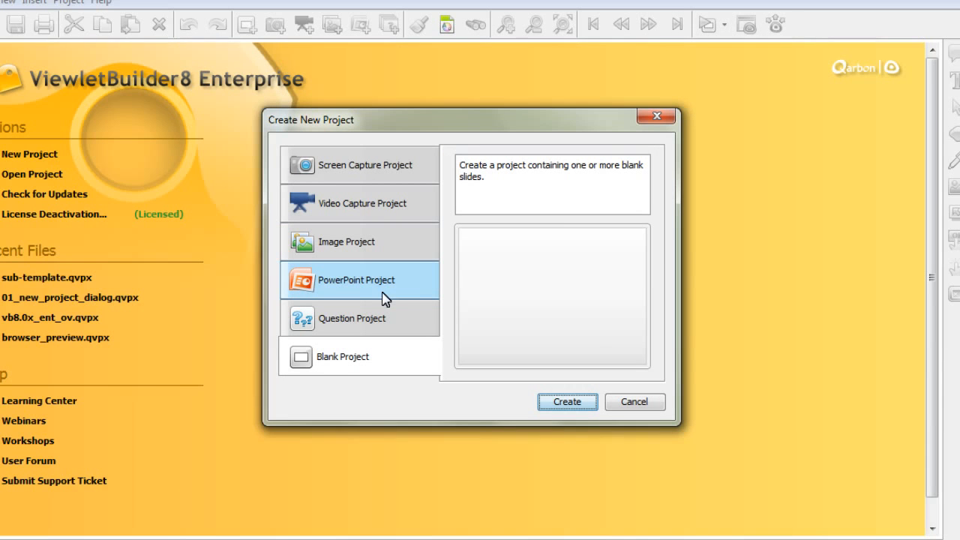
Step: Start a Question Project and add a Fill in the Blanks survey question reading 'Please provide the following:'
{"action": "left_click", "coordinate": [398, 328]}
{"action": "left_click", "coordinate": [568, 403]}
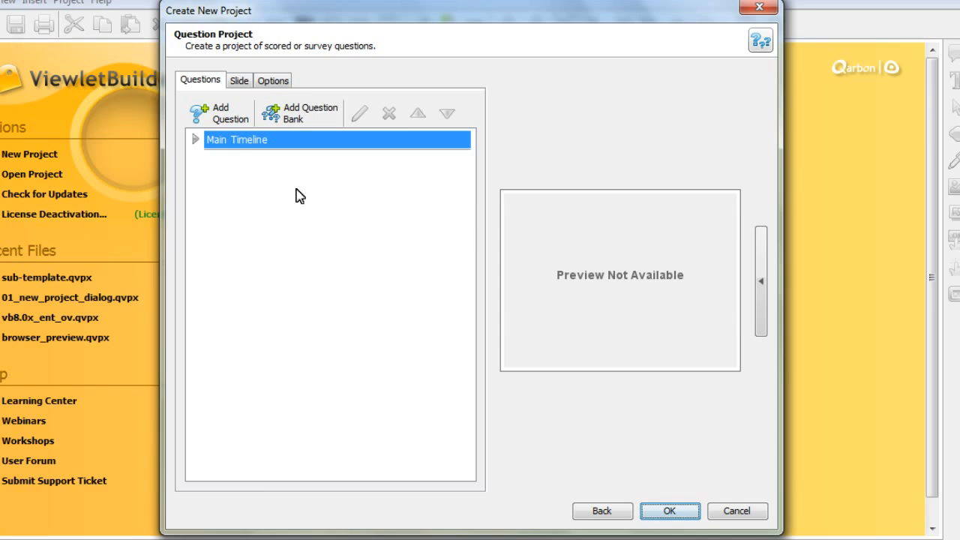
{"action": "left_click", "coordinate": [217, 116]}
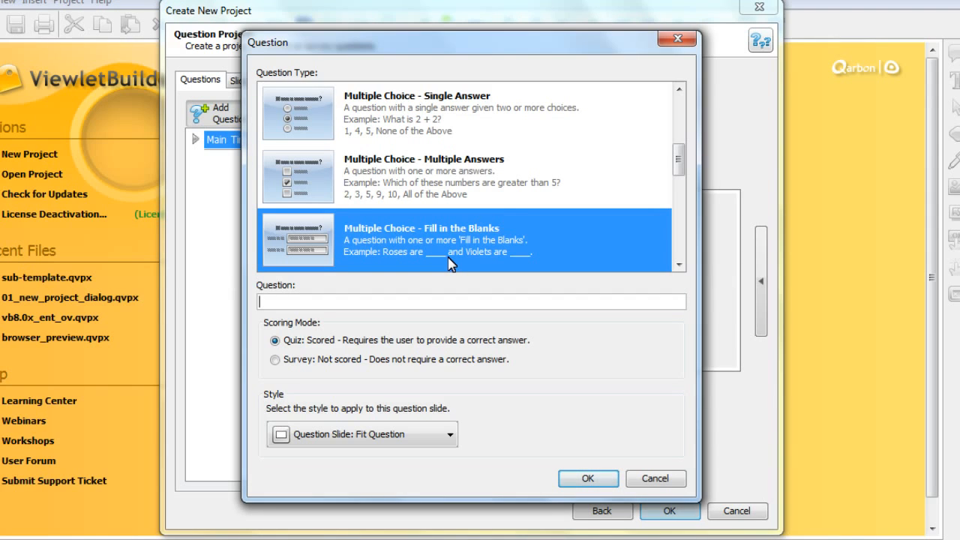
{"action": "type", "text": "lease provide the follow"}
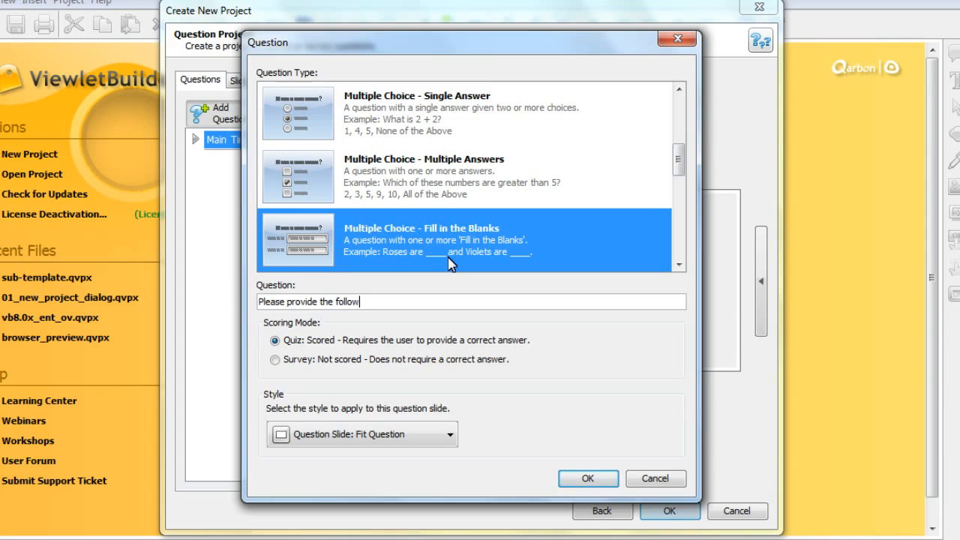
{"action": "type", "text": "ing:"}
{"action": "left_click", "coordinate": [300, 360]}
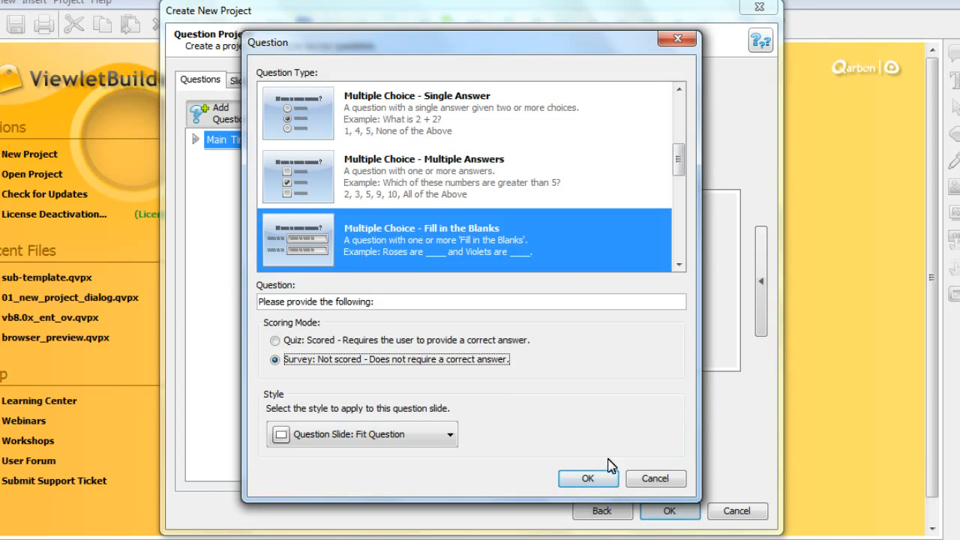
{"action": "left_click", "coordinate": [600, 485]}
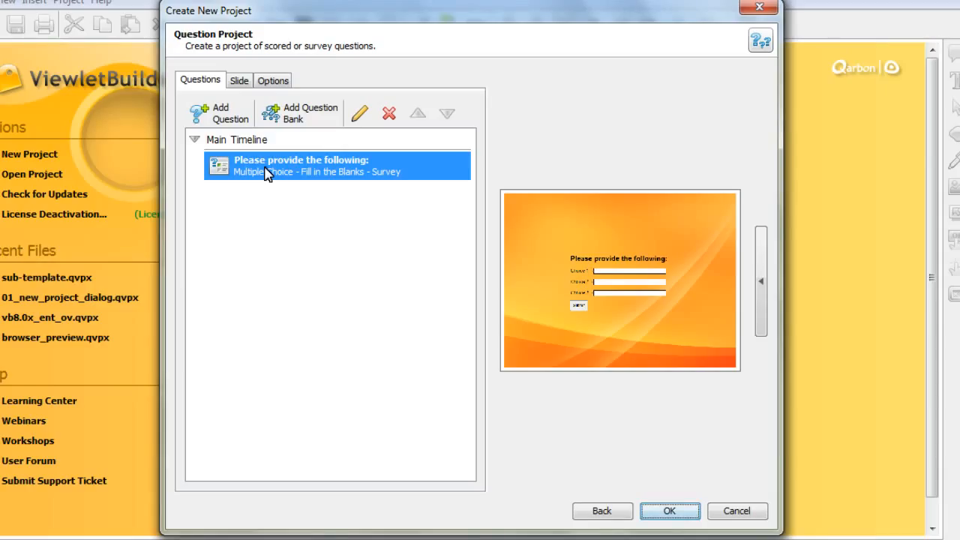
Step: Add a scored quiz question bank named 'Chapter 1 - Quizzes'
{"action": "left_click", "coordinate": [304, 114]}
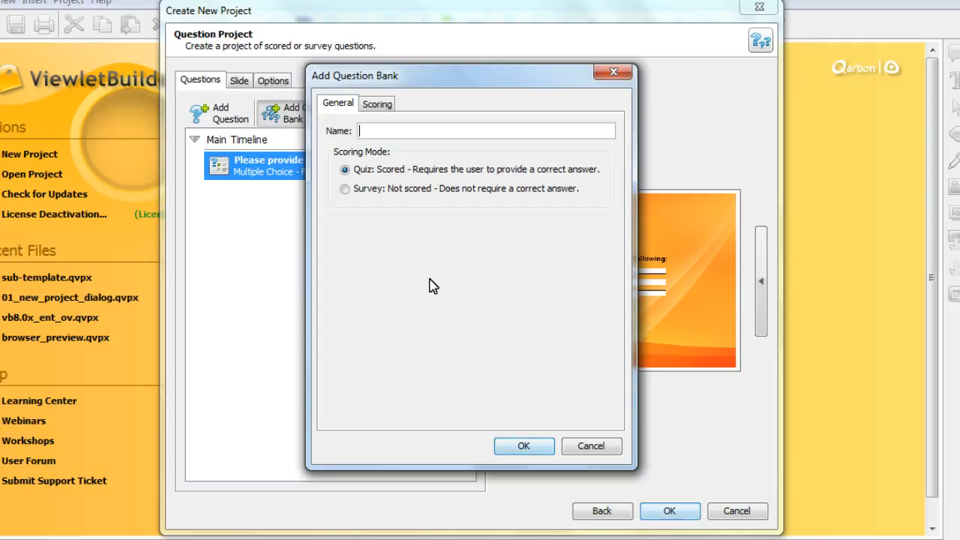
{"action": "type", "text": "Chapter 1 - Quizzes"}
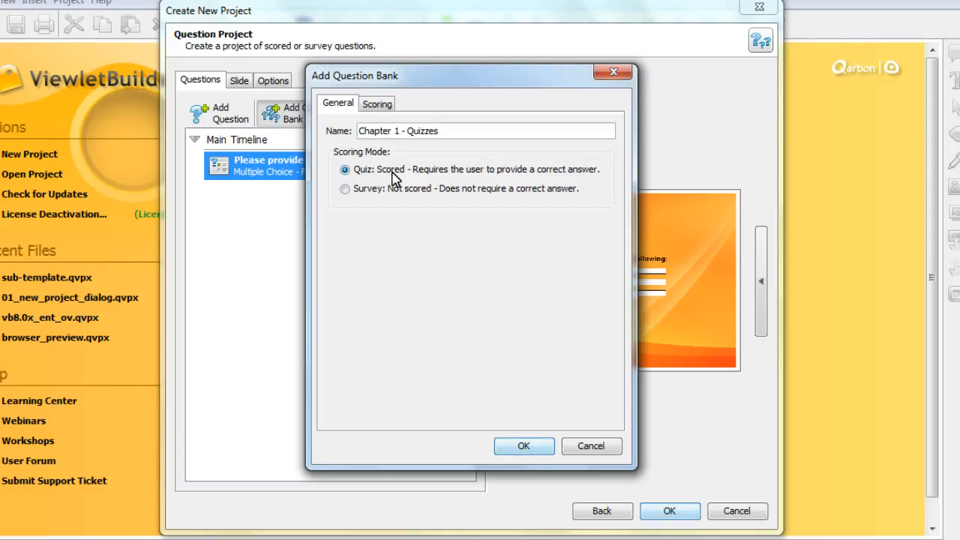
{"action": "left_click", "coordinate": [523, 447]}
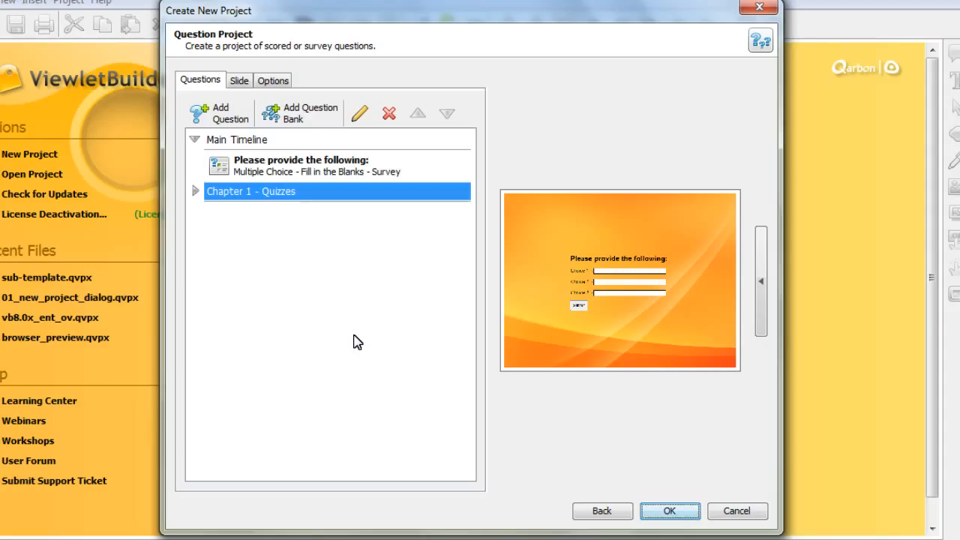
Step: Add a survey question bank named 'Feedback'
{"action": "left_click", "coordinate": [306, 115]}
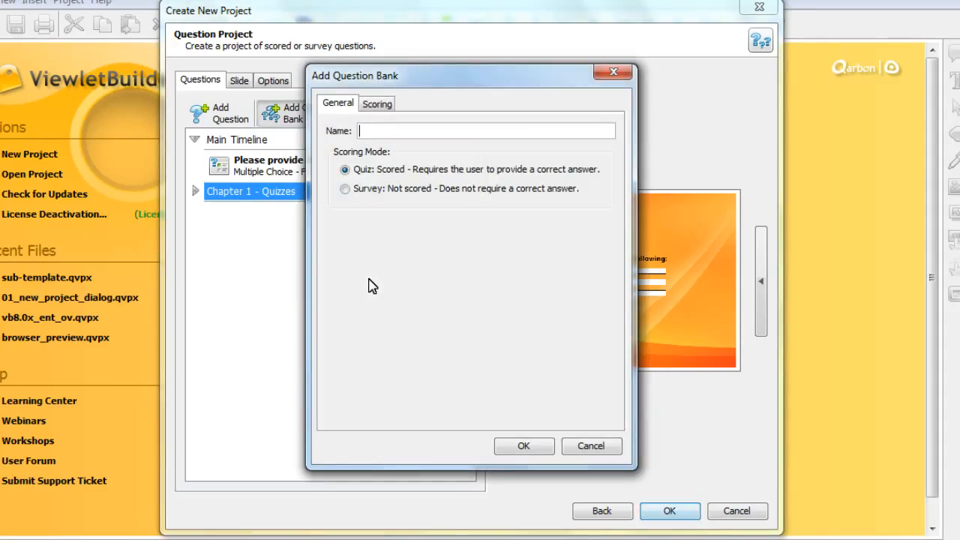
{"action": "type", "text": "Feedback"}
{"action": "left_click", "coordinate": [368, 189]}
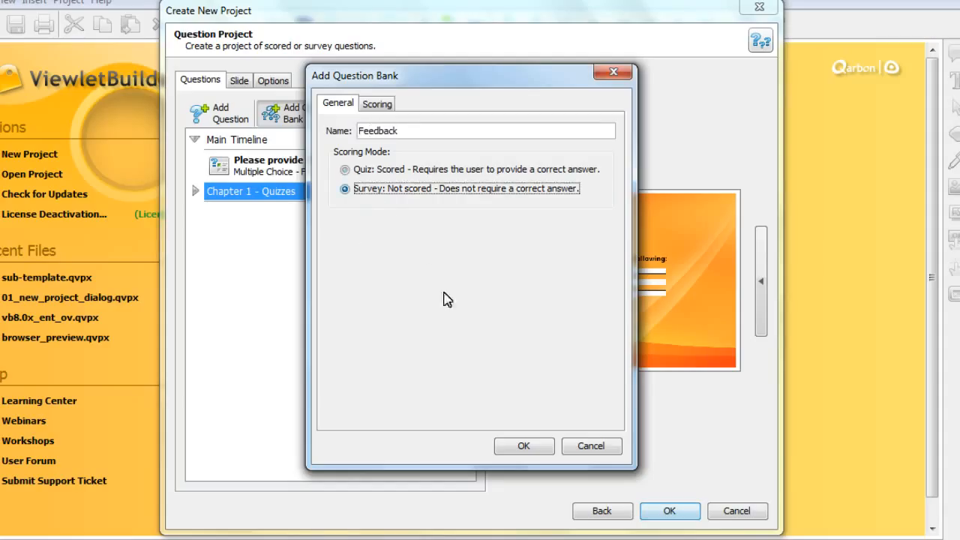
{"action": "left_click", "coordinate": [525, 447]}
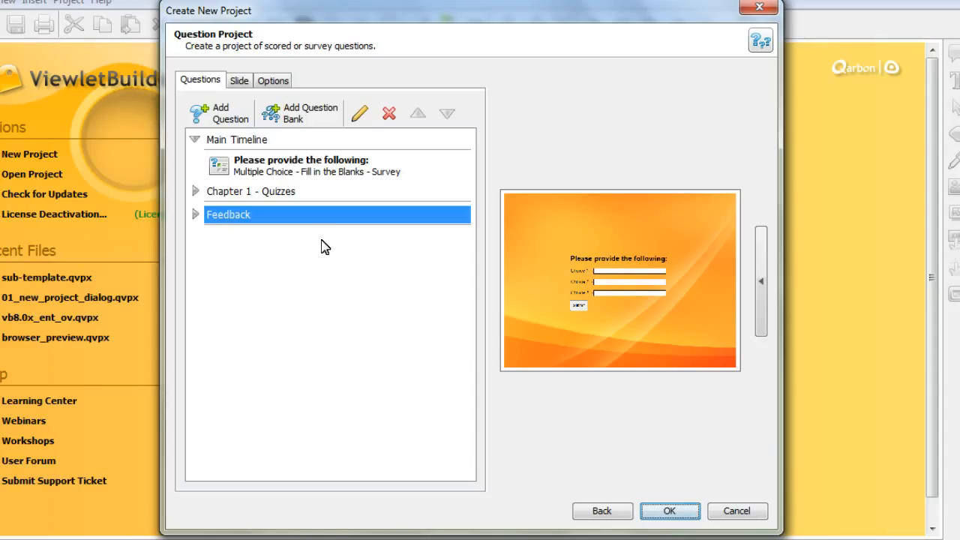
Step: Add a Drag and Drop quiz question reading 'Drag your icon...' to the Chapter 1 - Quizzes bank
{"action": "left_click", "coordinate": [293, 193]}
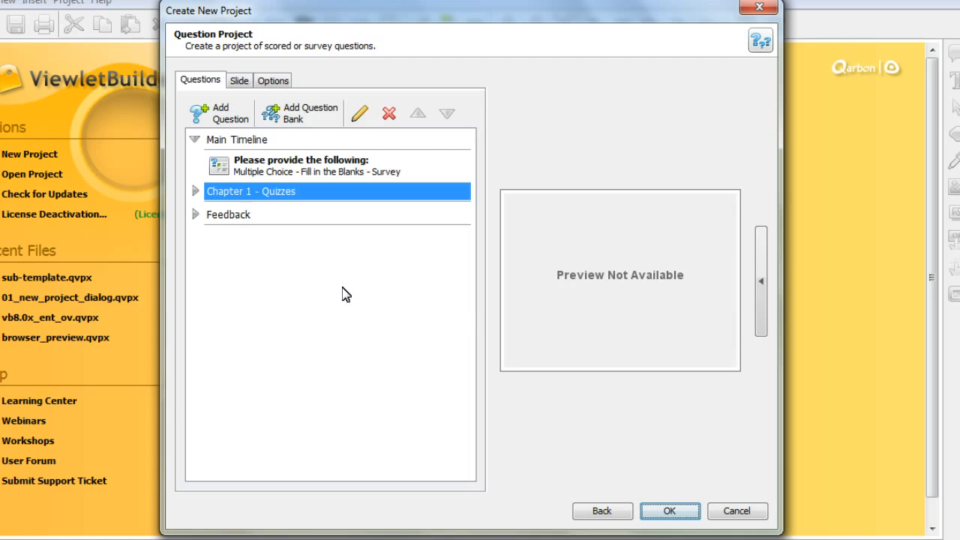
{"action": "left_click", "coordinate": [217, 111]}
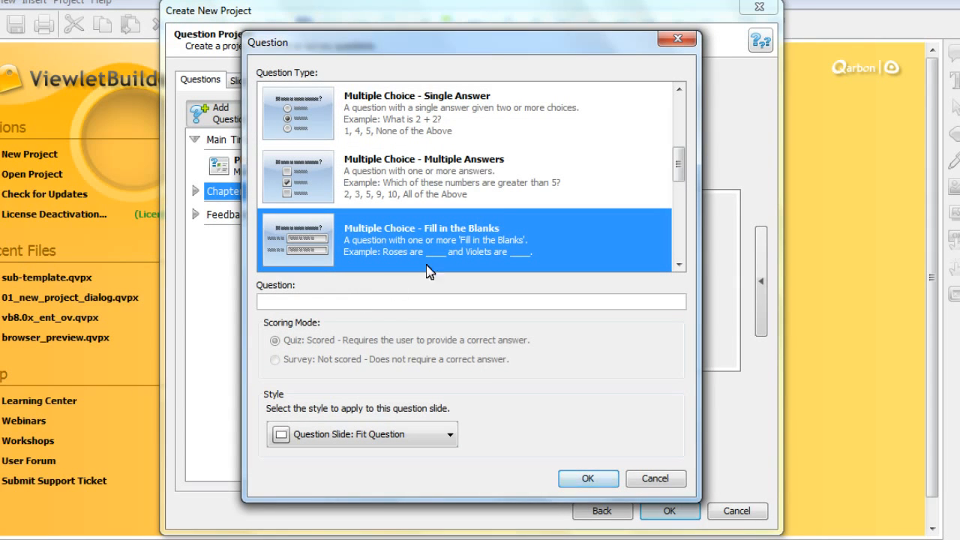
{"action": "left_click_drag", "start_coordinate": [678, 166], "coordinate": [678, 238]}
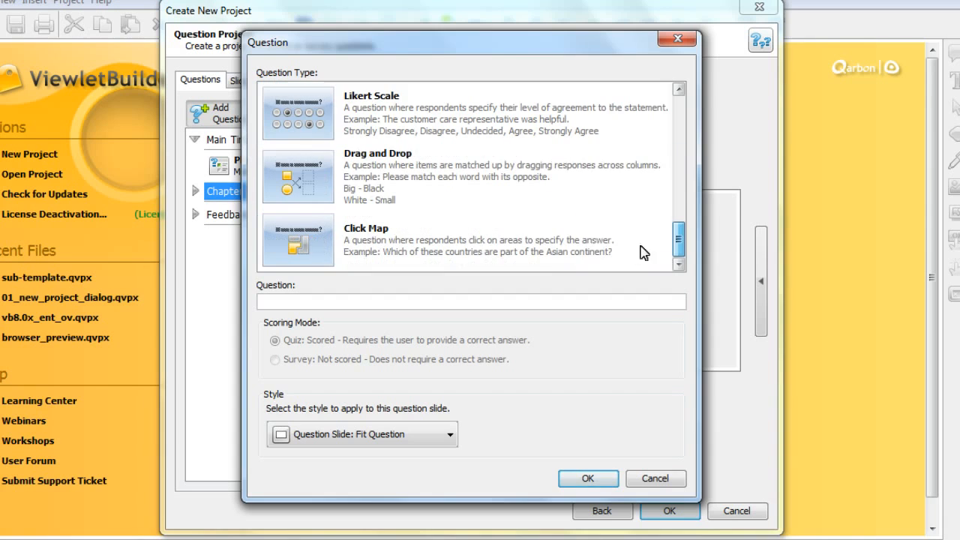
{"action": "left_click", "coordinate": [419, 177]}
{"action": "left_click", "coordinate": [404, 298]}
{"action": "type", "text": "Drag your icon..."}
{"action": "left_click", "coordinate": [587, 477]}
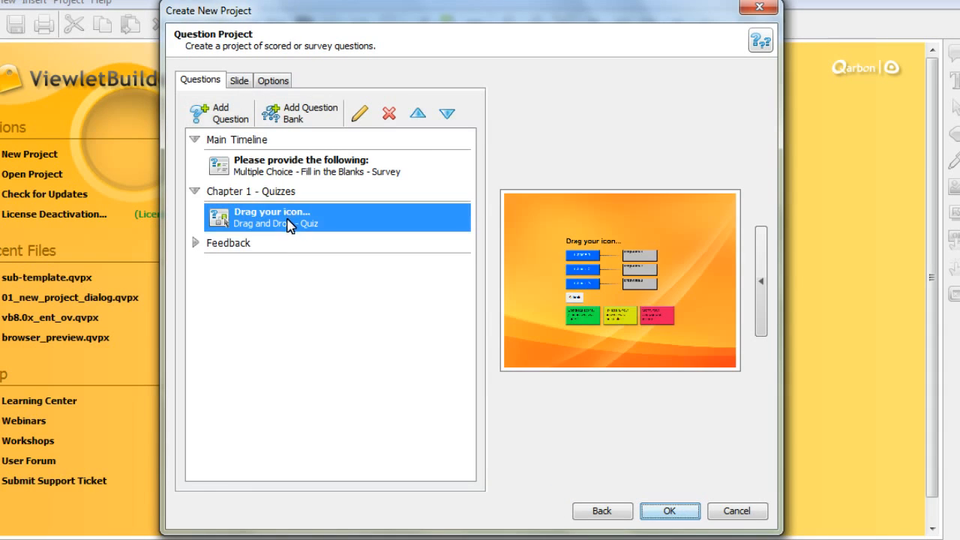
Step: Add a Click Map question reading 'Click on your response...' to the Chapter 1 - Quizzes bank
{"action": "left_click", "coordinate": [221, 118]}
{"action": "left_click", "coordinate": [514, 259]}
{"action": "left_click", "coordinate": [466, 301]}
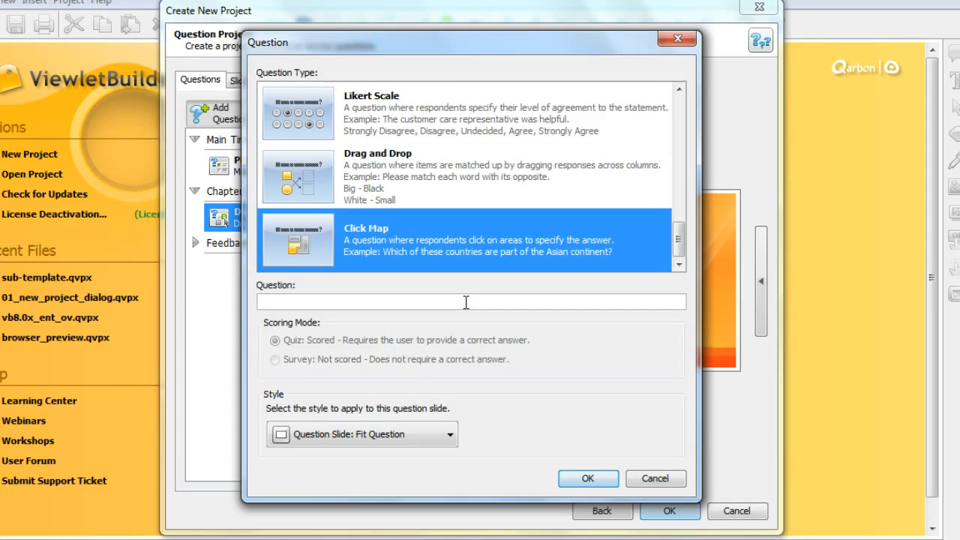
{"action": "type", "text": "Click on your response..."}
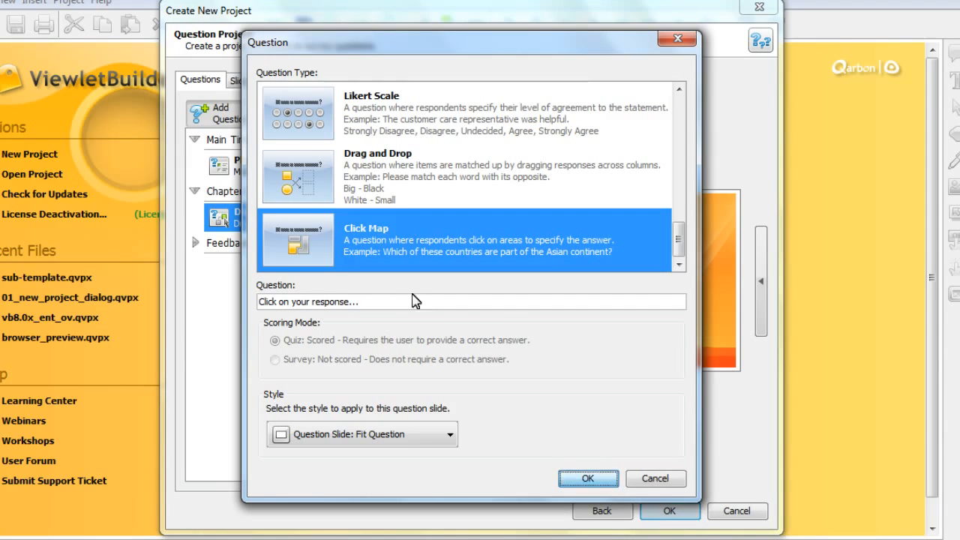
{"action": "left_click", "coordinate": [585, 478]}
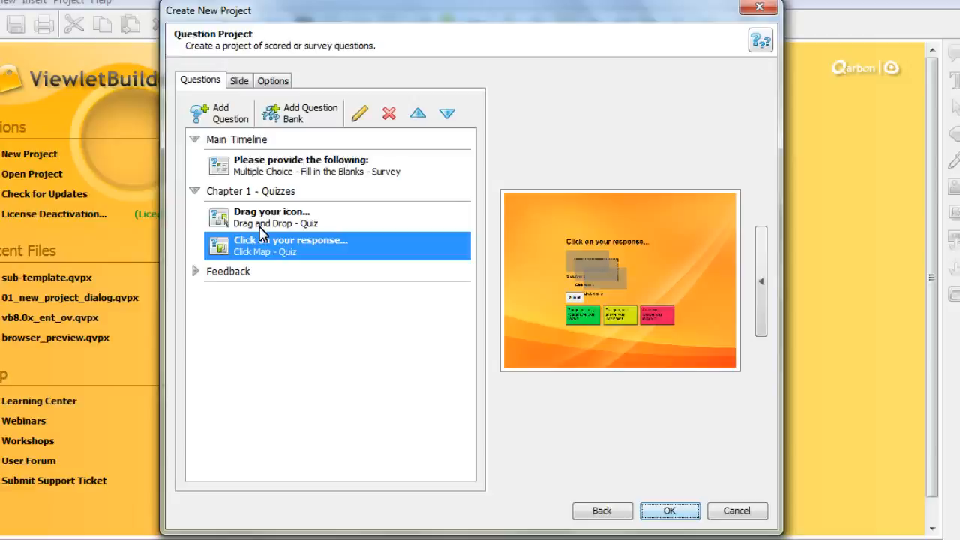
Step: Add a Likert Scale survey question reading 'Rate your experience...' to the Feedback bank
{"action": "left_click", "coordinate": [259, 272]}
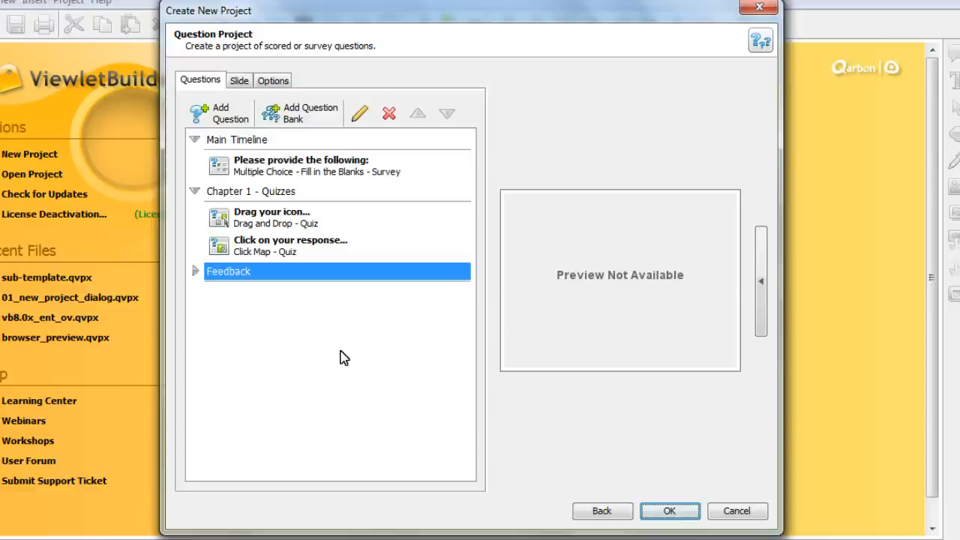
{"action": "left_click", "coordinate": [234, 122]}
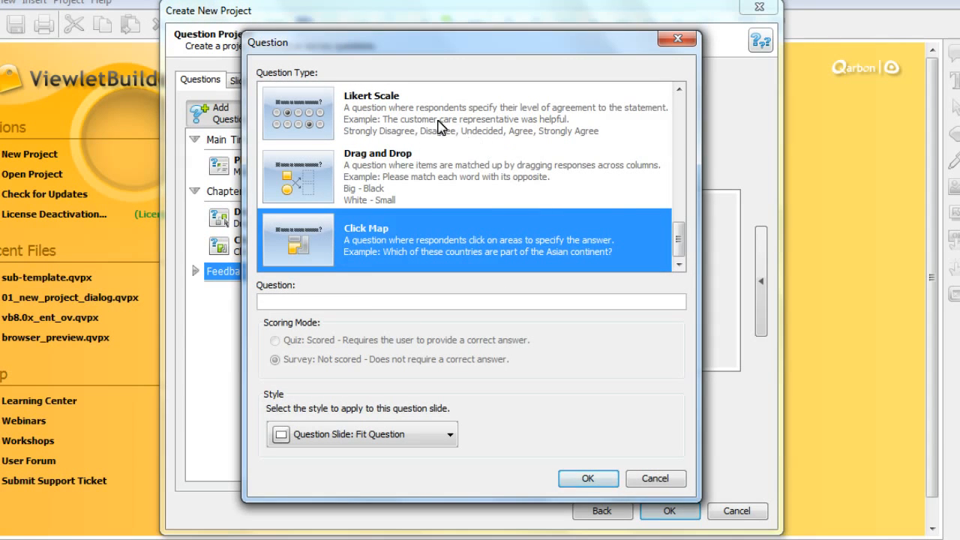
{"action": "left_click", "coordinate": [488, 136]}
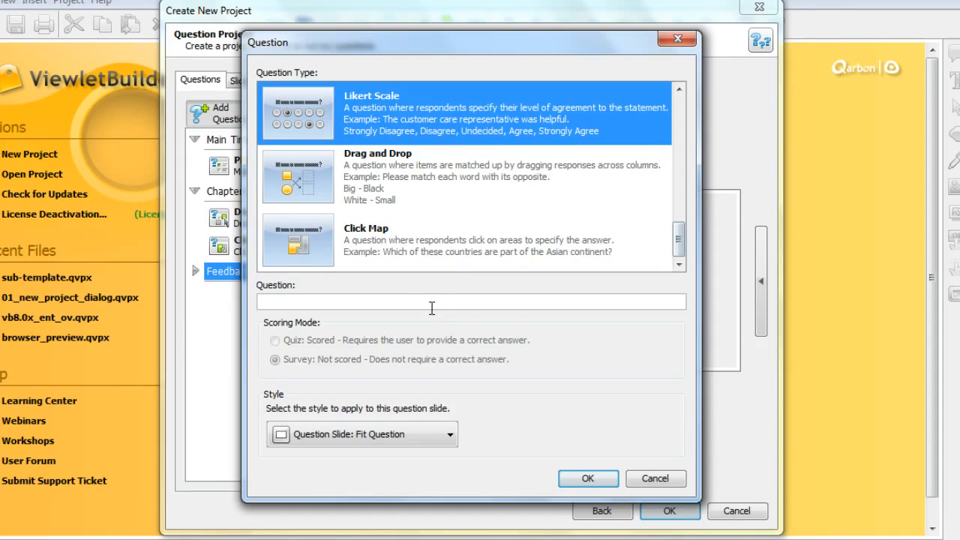
{"action": "left_click", "coordinate": [432, 296]}
{"action": "type", "text": "Rate your experience..."}
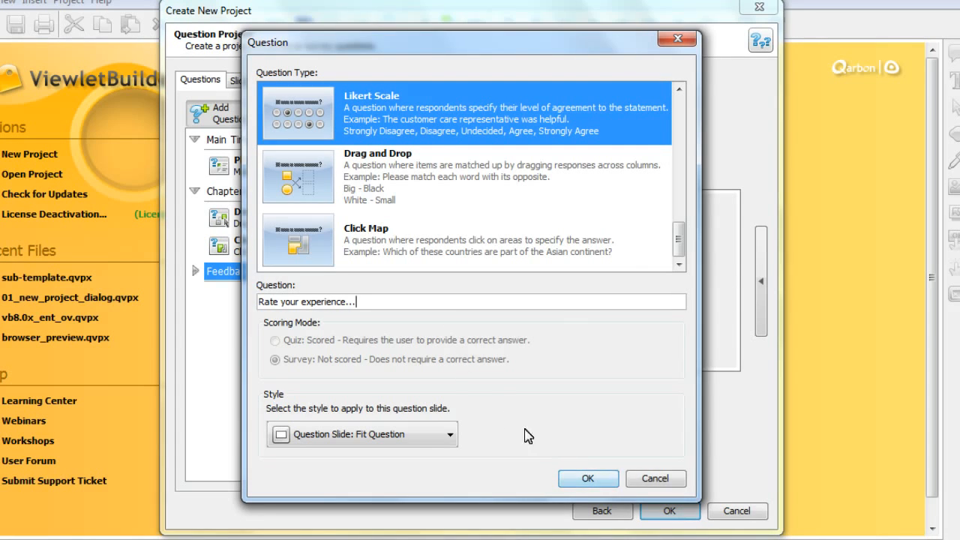
{"action": "left_click", "coordinate": [587, 478]}
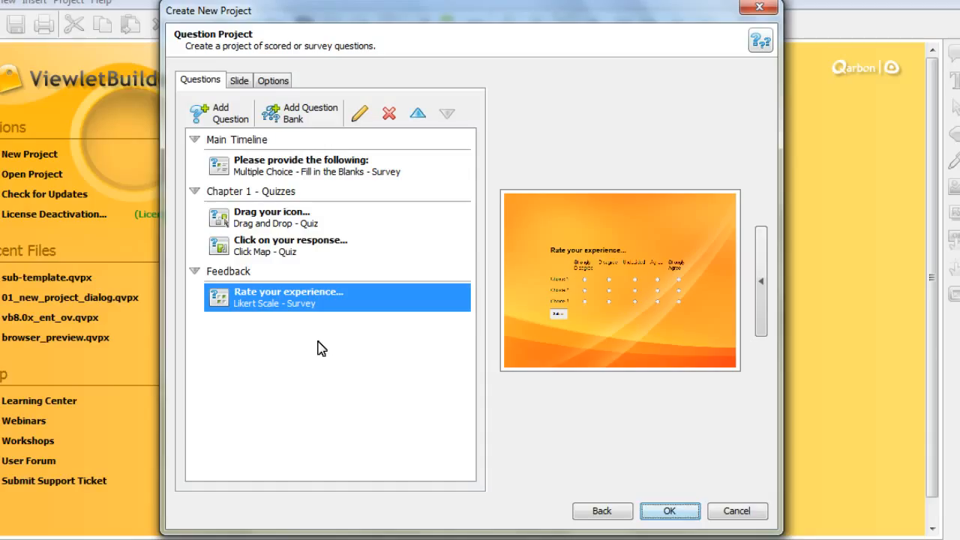
Step: Add a Random Question to the main timeline pulling 2 questions from the Chapter 1 - Quizzes bank
{"action": "left_click", "coordinate": [272, 167]}
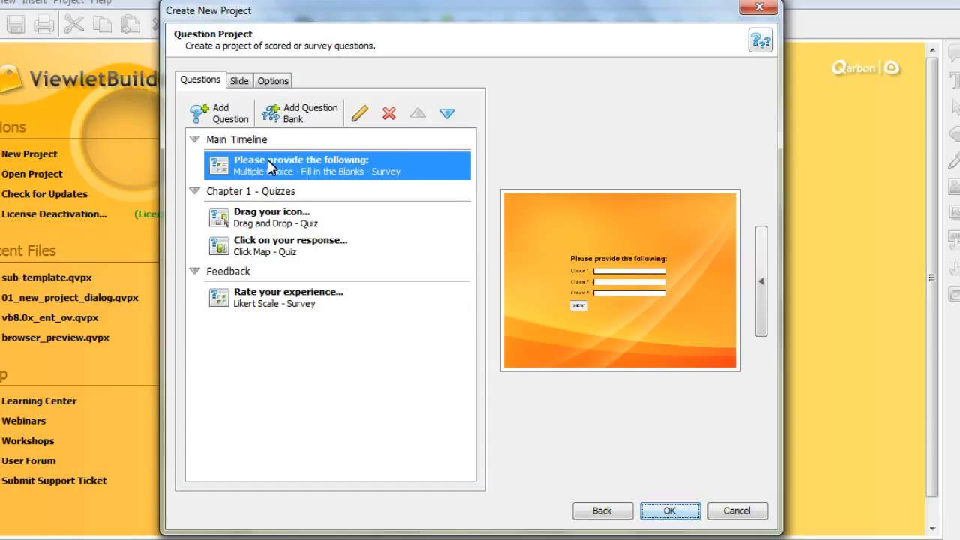
{"action": "left_click", "coordinate": [223, 114]}
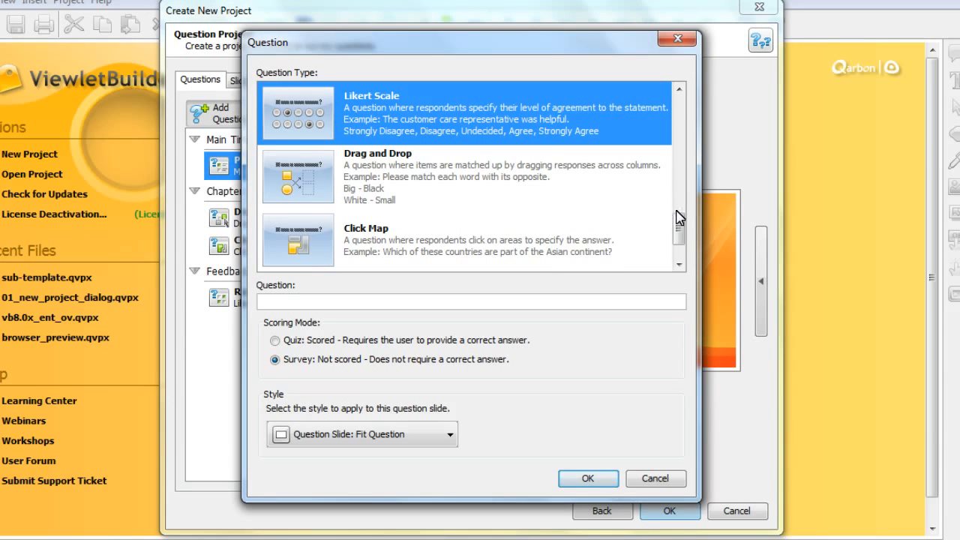
{"action": "scroll", "coordinate": [679, 216], "scroll_direction": "down", "scroll_amount": 2}
{"action": "left_click", "coordinate": [507, 248]}
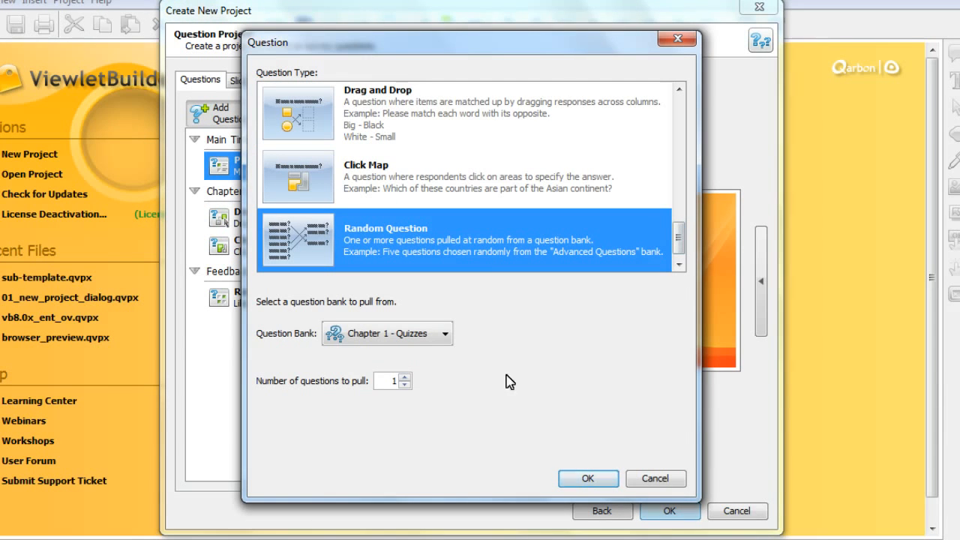
{"action": "left_click", "coordinate": [446, 335]}
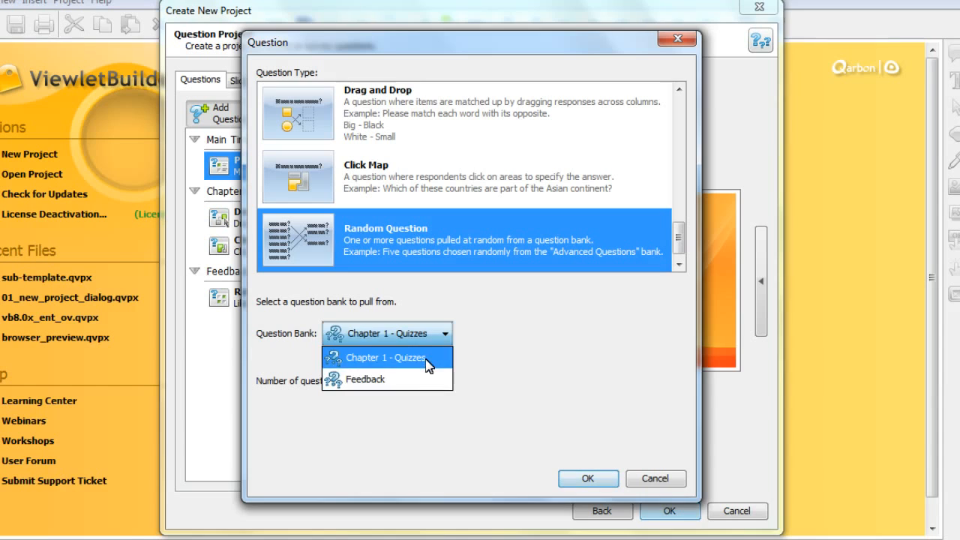
{"action": "left_click", "coordinate": [428, 366]}
{"action": "left_click", "coordinate": [405, 377]}
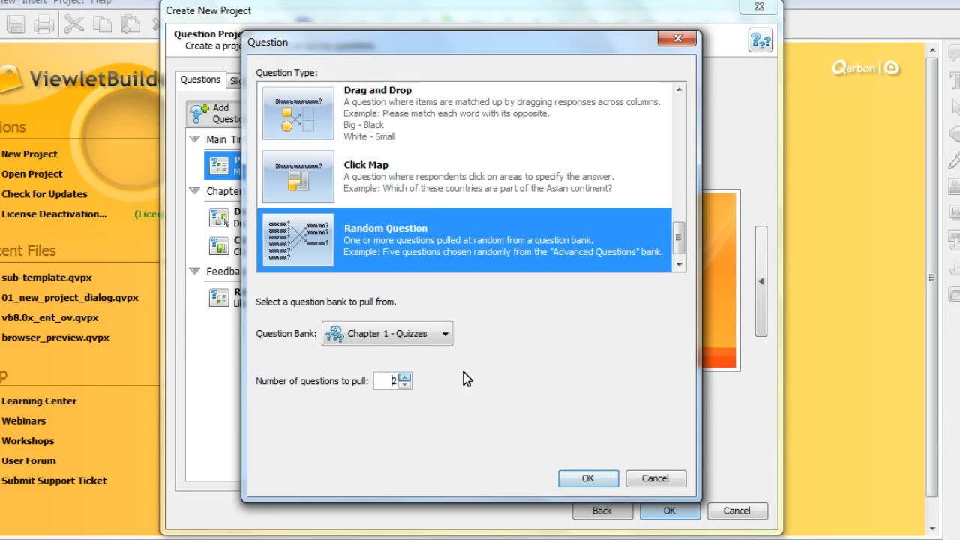
{"action": "left_click", "coordinate": [603, 478]}
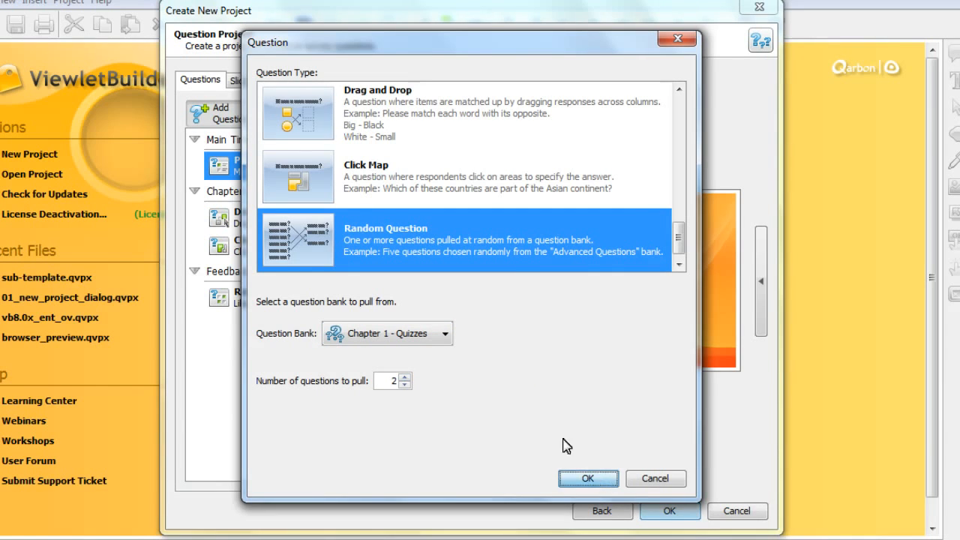
Step: Preview the two random question entries and view the project's slide size settings
{"action": "left_click", "coordinate": [276, 193]}
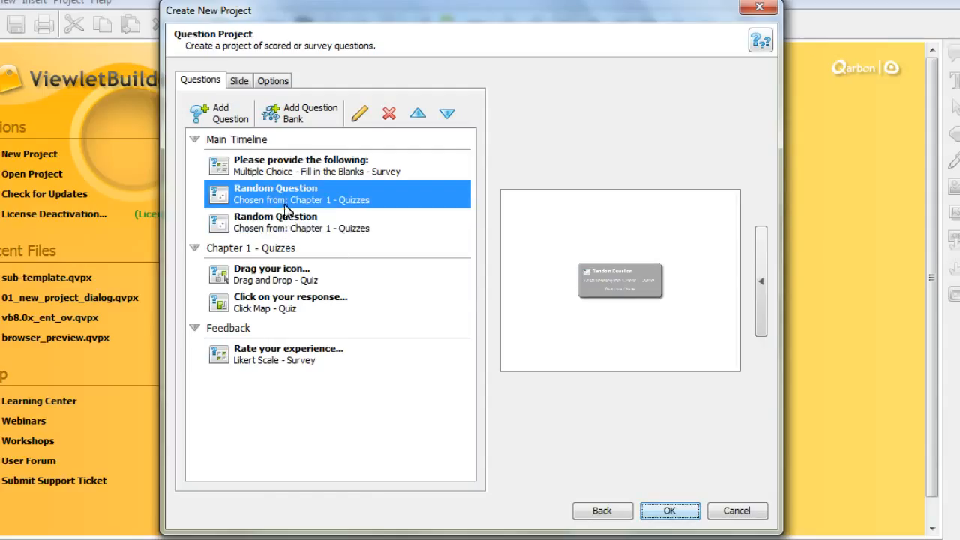
{"action": "left_click", "coordinate": [309, 226]}
{"action": "left_click", "coordinate": [304, 200]}
{"action": "left_click", "coordinate": [246, 83]}
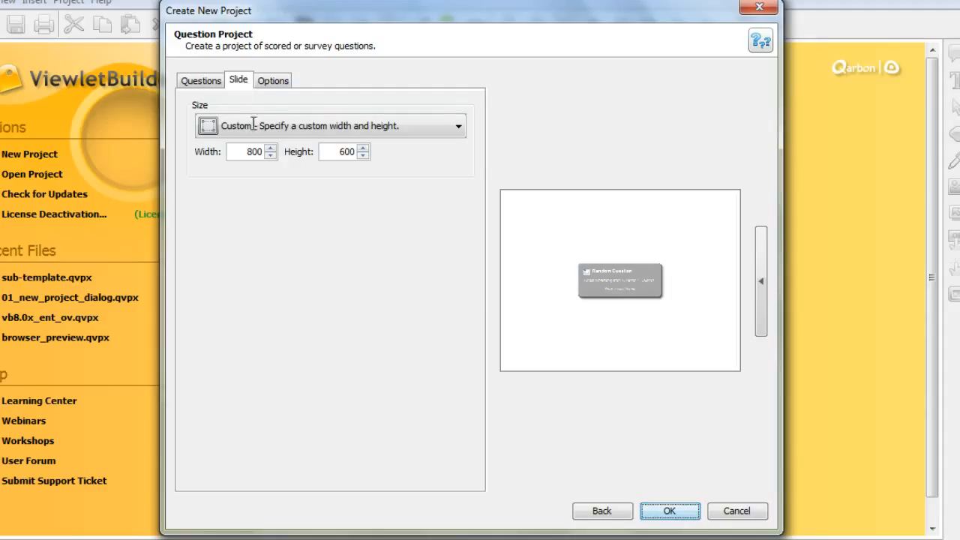
Step: Apply the Terra Cotta Stylesheet to the question project
{"action": "left_click", "coordinate": [276, 84]}
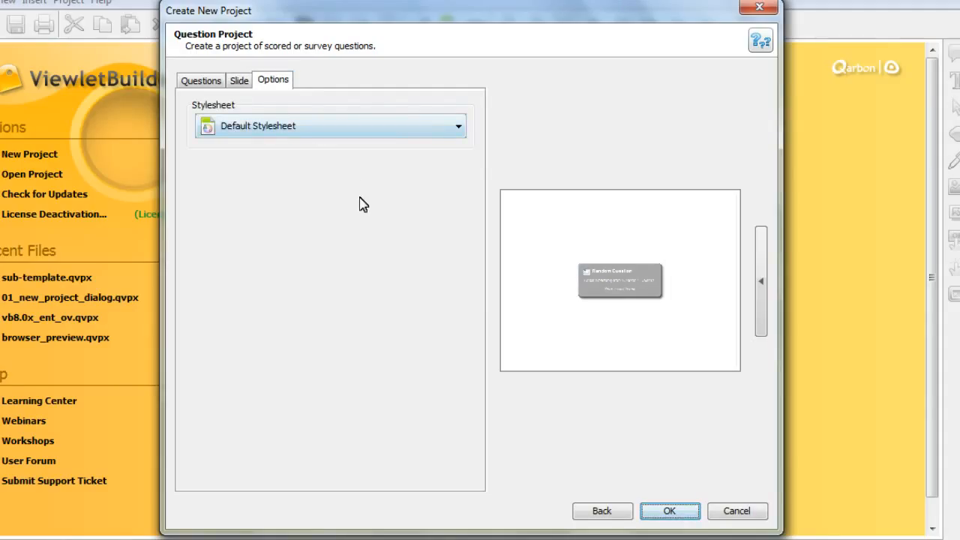
{"action": "left_click", "coordinate": [356, 135]}
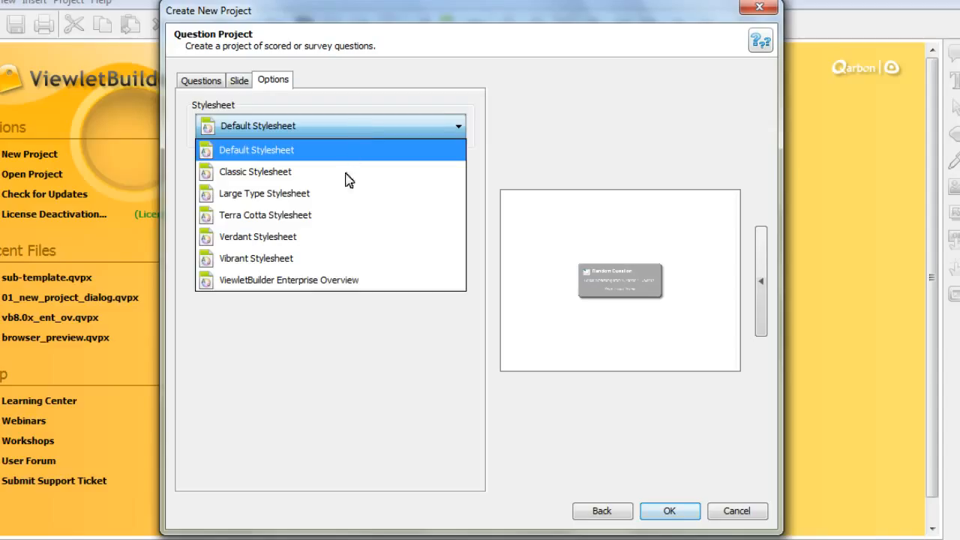
{"action": "left_click", "coordinate": [343, 219]}
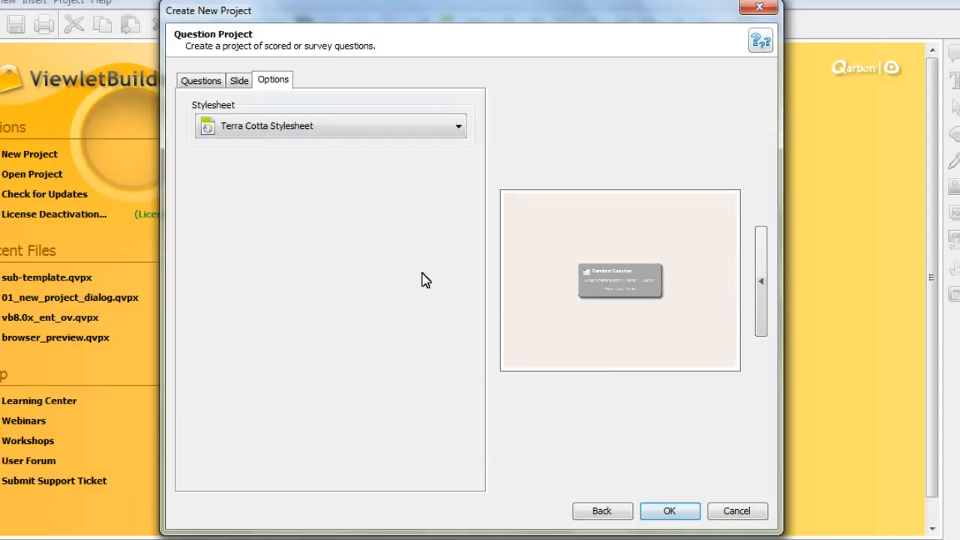
Step: Go back from the question project to the project type list, abandoning its slides
{"action": "left_click", "coordinate": [238, 80]}
{"action": "left_click", "coordinate": [202, 81]}
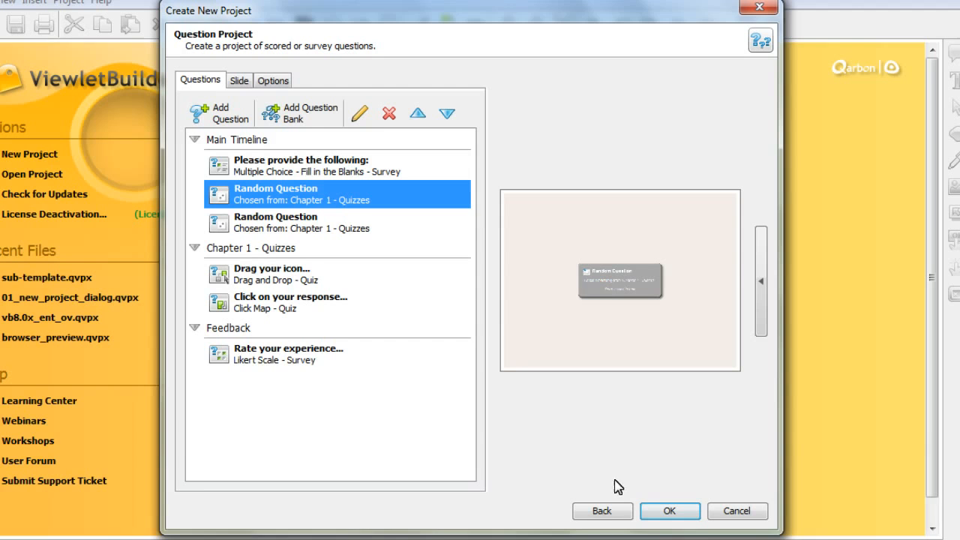
{"action": "left_click", "coordinate": [620, 513]}
{"action": "left_click", "coordinate": [435, 296]}
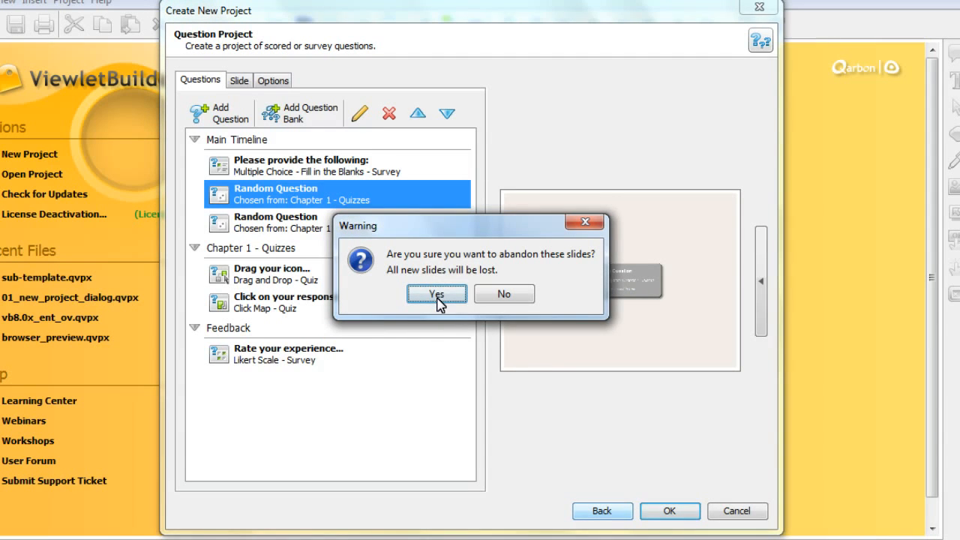
Step: Browse the project types in the Create New Project dialog to compare their descriptions and previews
{"action": "left_click", "coordinate": [389, 361]}
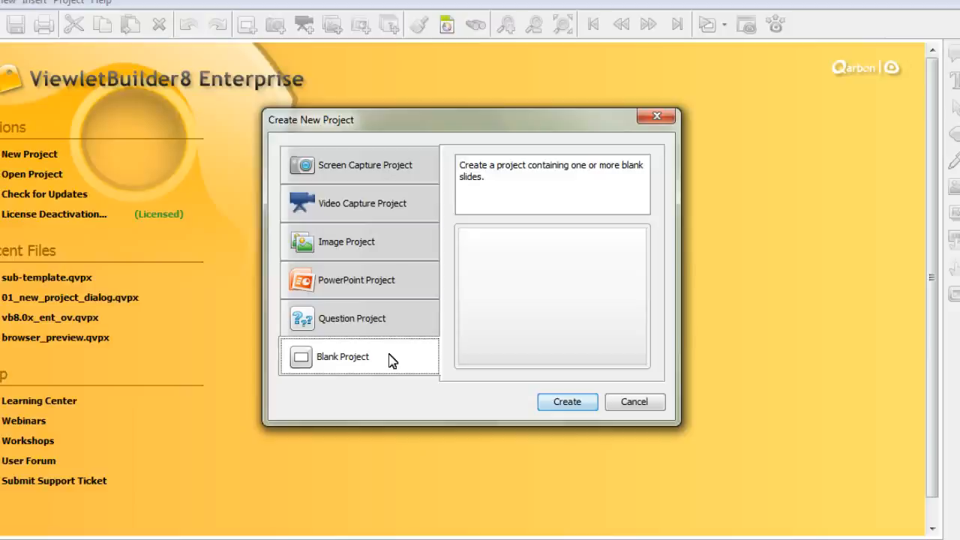
{"action": "left_click", "coordinate": [386, 169]}
{"action": "left_click", "coordinate": [387, 205]}
{"action": "left_click", "coordinate": [393, 249]}
{"action": "left_click", "coordinate": [399, 283]}
{"action": "left_click", "coordinate": [399, 319]}
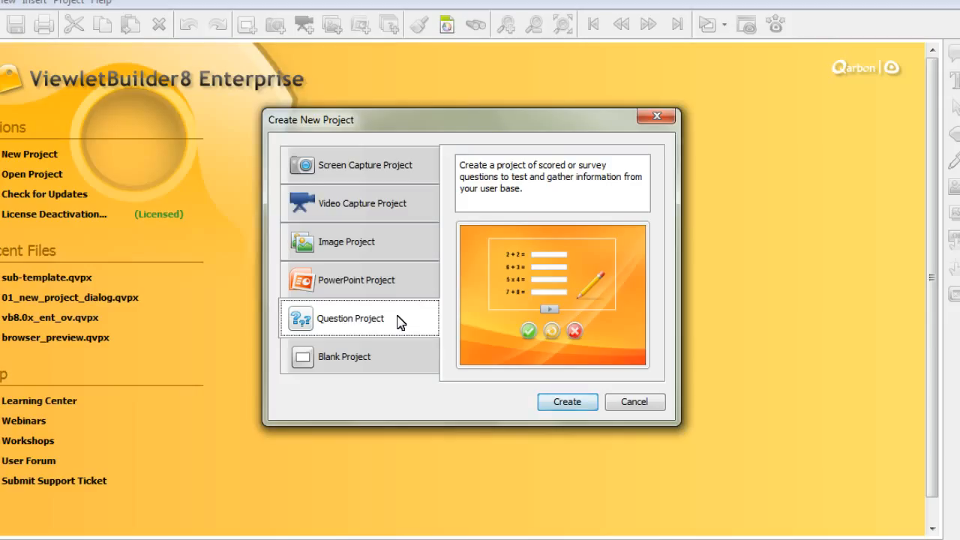
{"action": "left_click", "coordinate": [388, 213]}
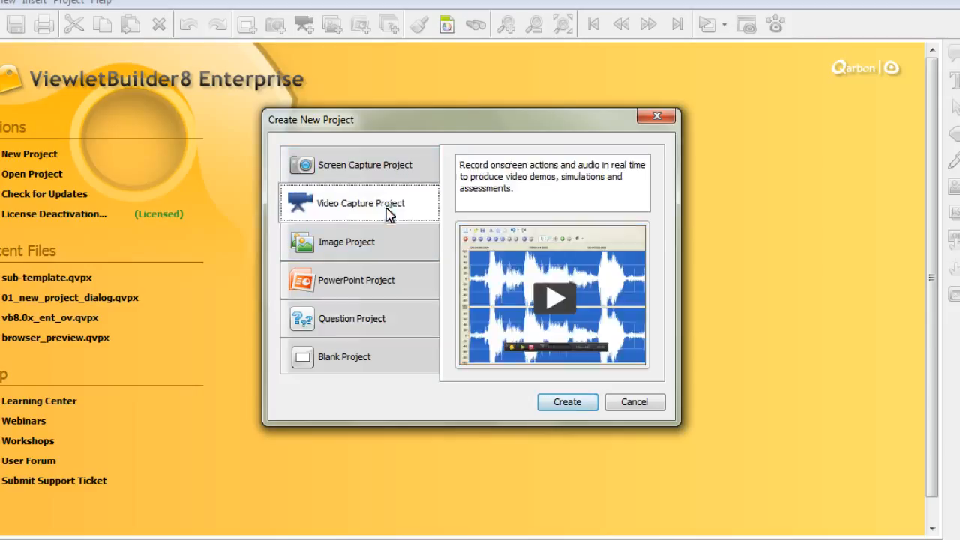
{"action": "left_click", "coordinate": [397, 242]}
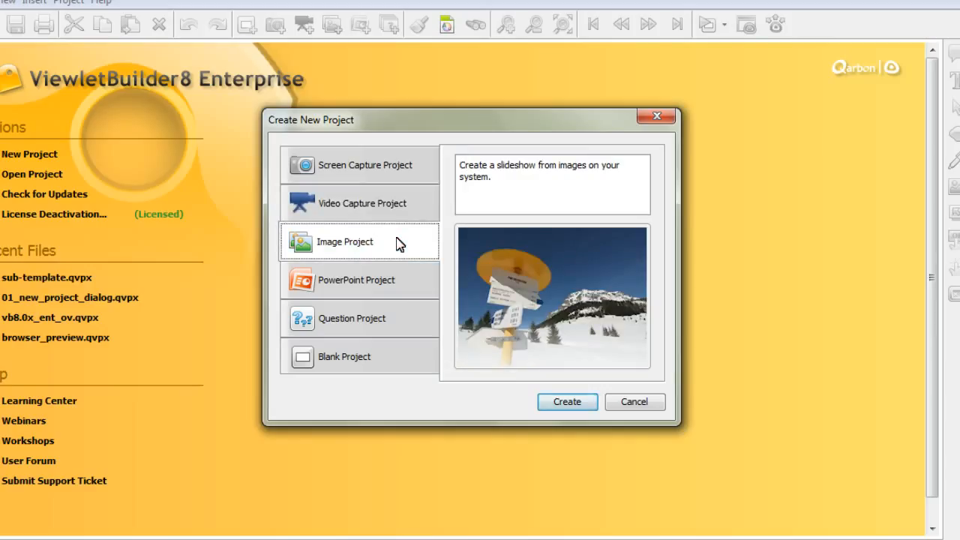
Step: Create a Blank Project and set its stylesheet to Default Stylesheet
{"action": "left_click", "coordinate": [399, 362]}
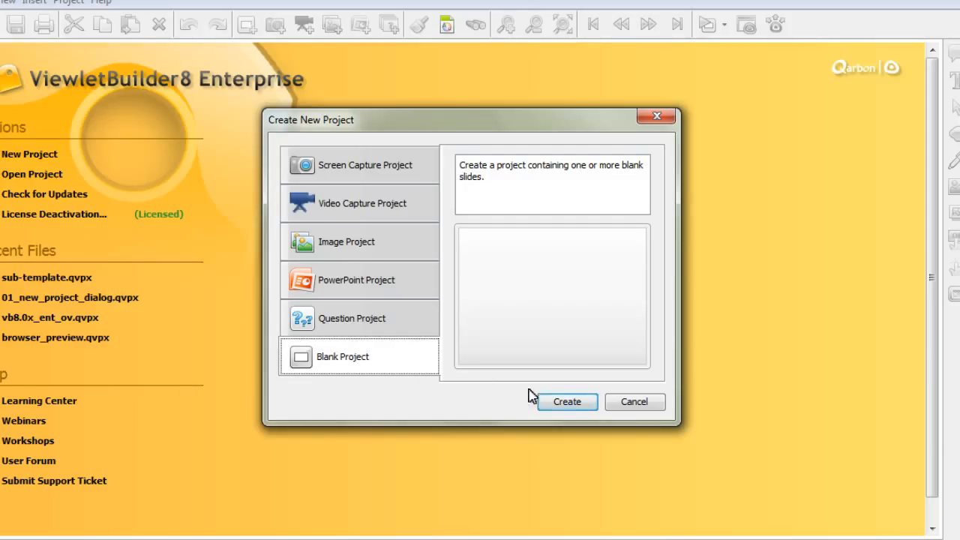
{"action": "left_click", "coordinate": [567, 402]}
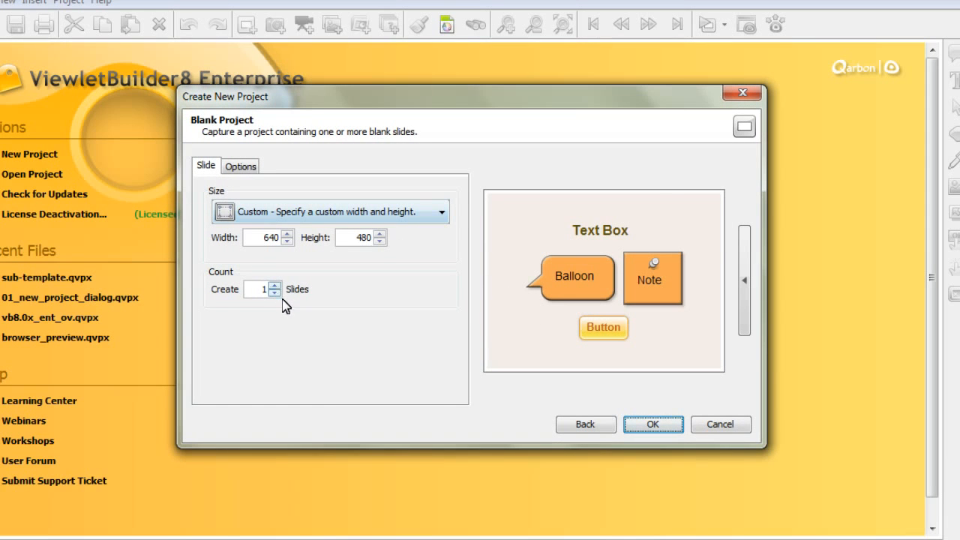
{"action": "left_click", "coordinate": [241, 166]}
{"action": "left_click", "coordinate": [317, 218]}
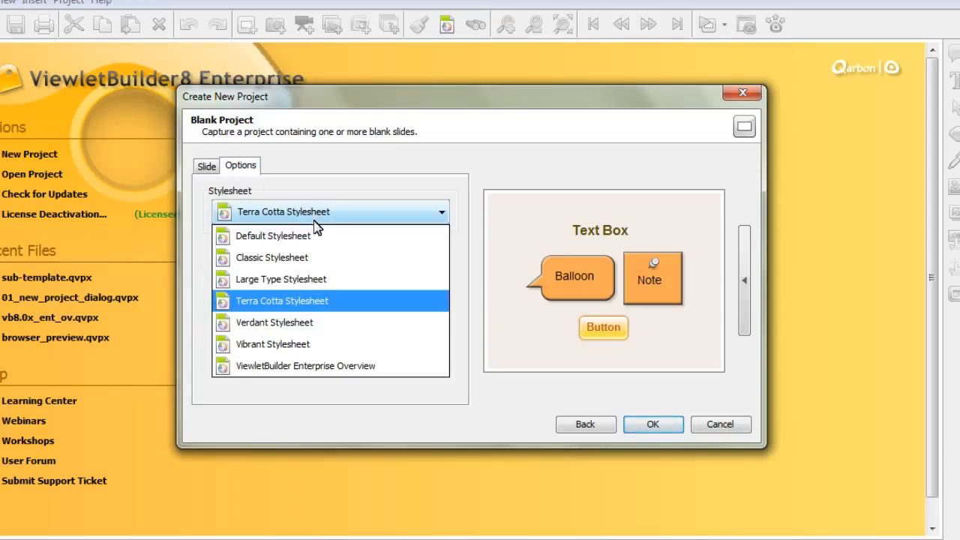
{"action": "left_click", "coordinate": [317, 237]}
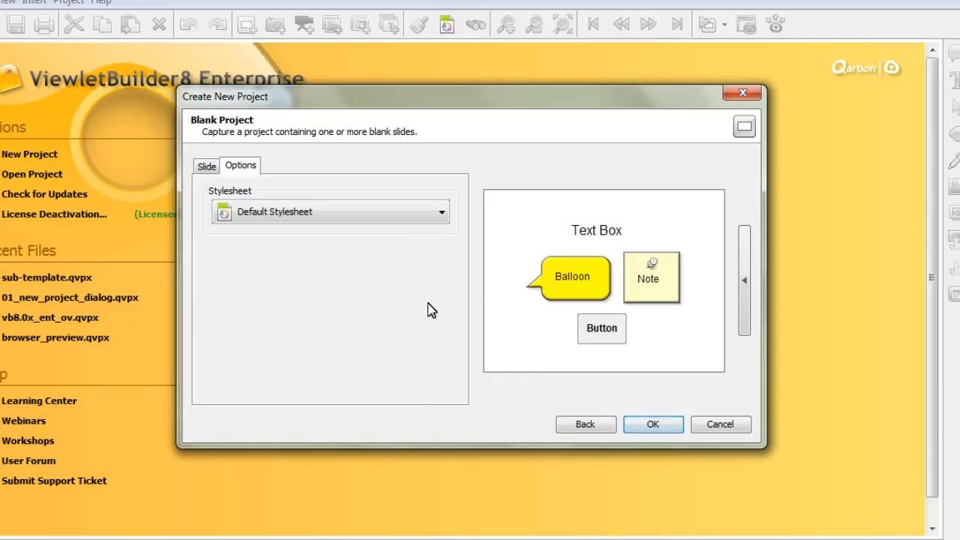
Step: Return to the project type list and select Screen Capture Project
{"action": "left_click", "coordinate": [593, 425]}
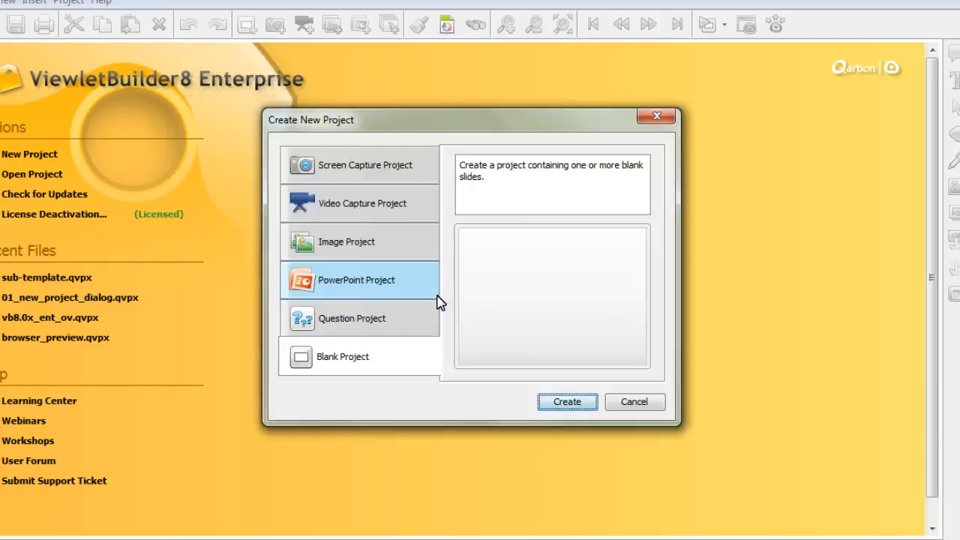
{"action": "left_click", "coordinate": [403, 183]}
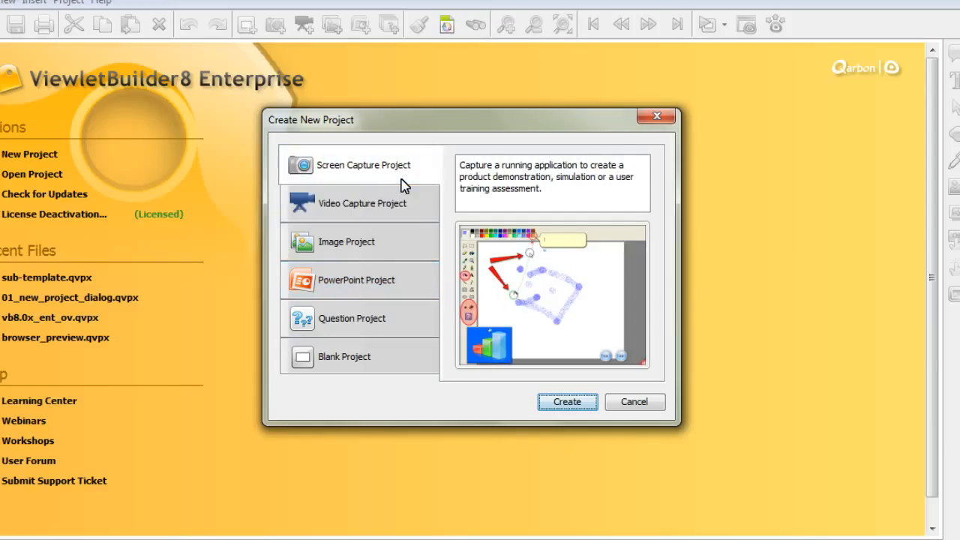